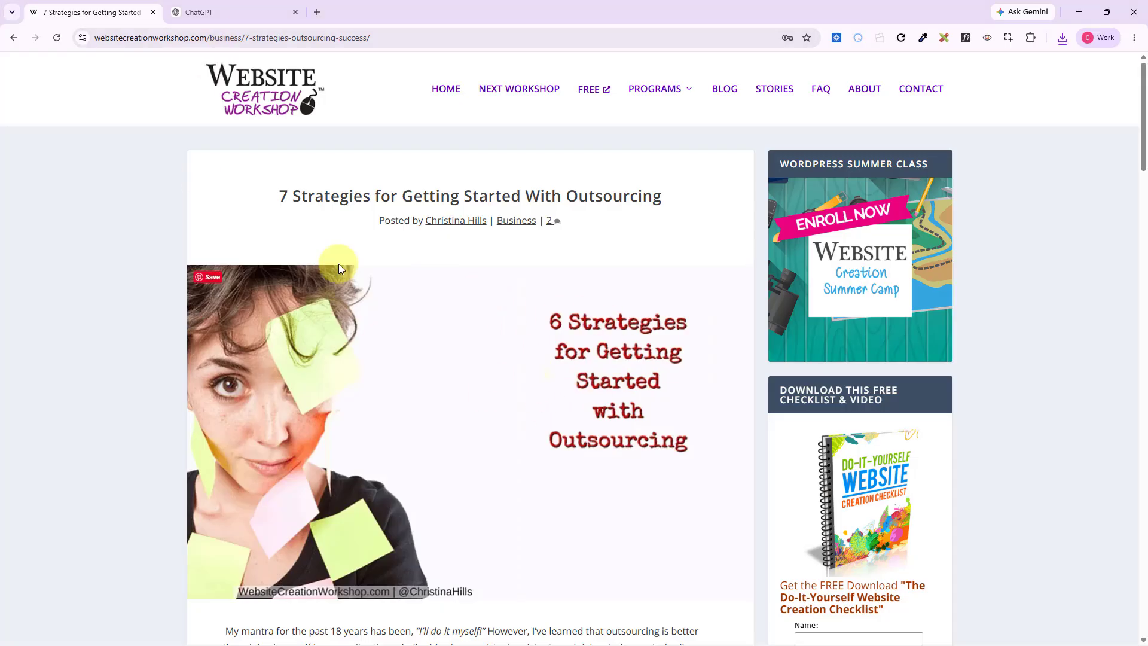
- Switch to ChatGPT and write the prompt: please take this graphic and change the number "6" to a number "7" and don't change anything else
left_click(209, 13)
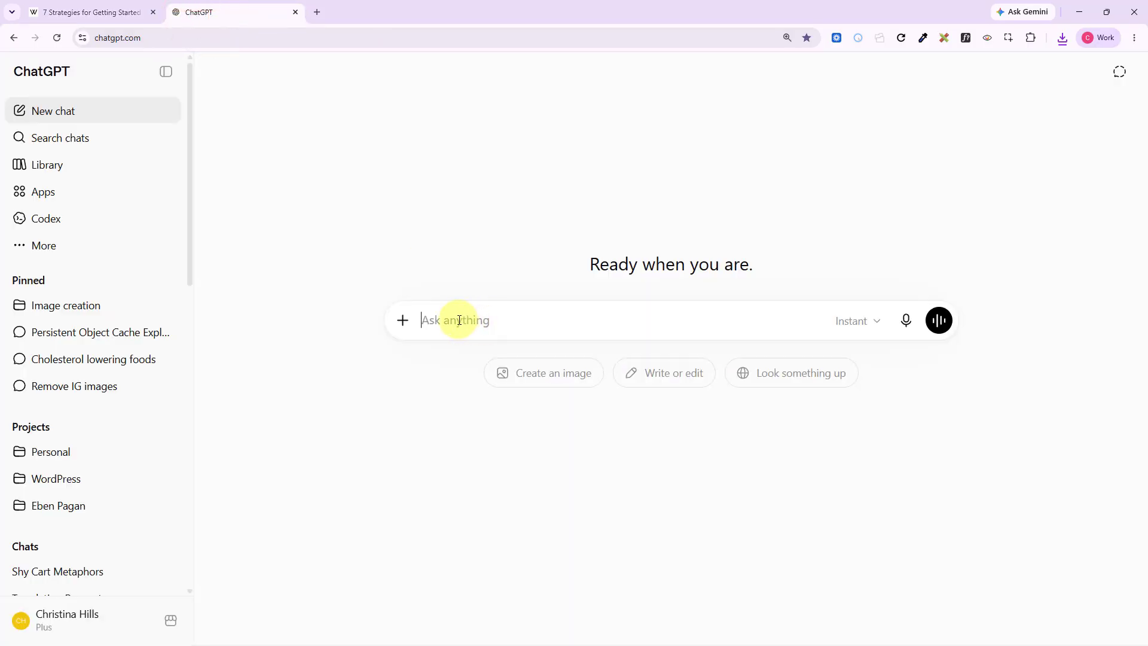
left_click(98, 17)
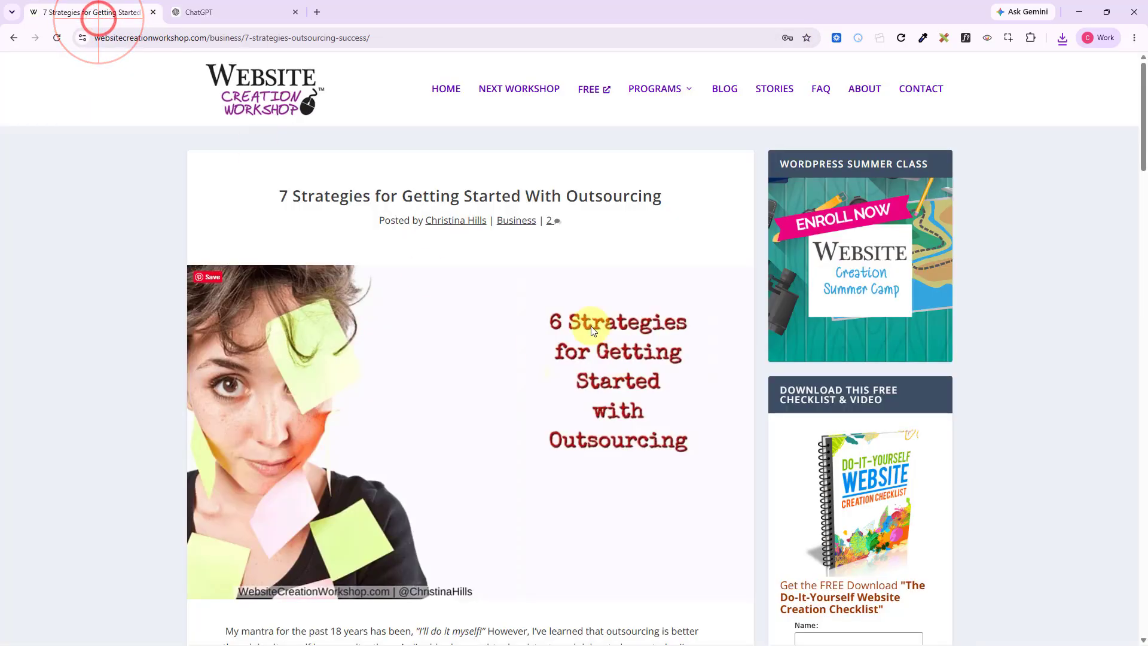
left_click(230, 21)
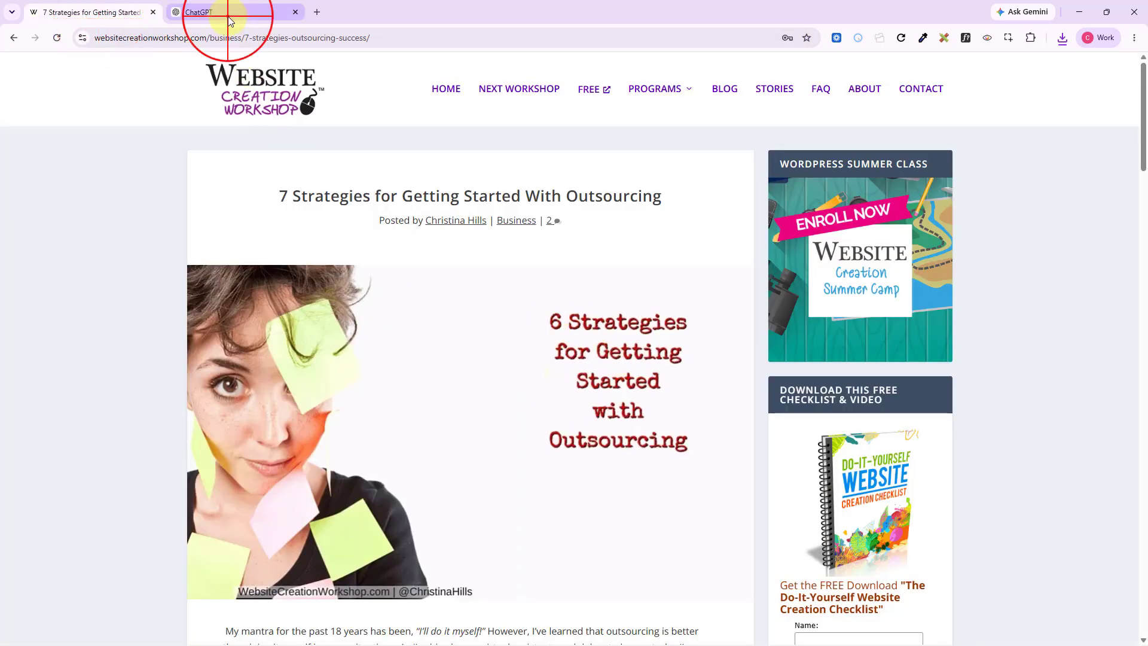
left_click(460, 318)
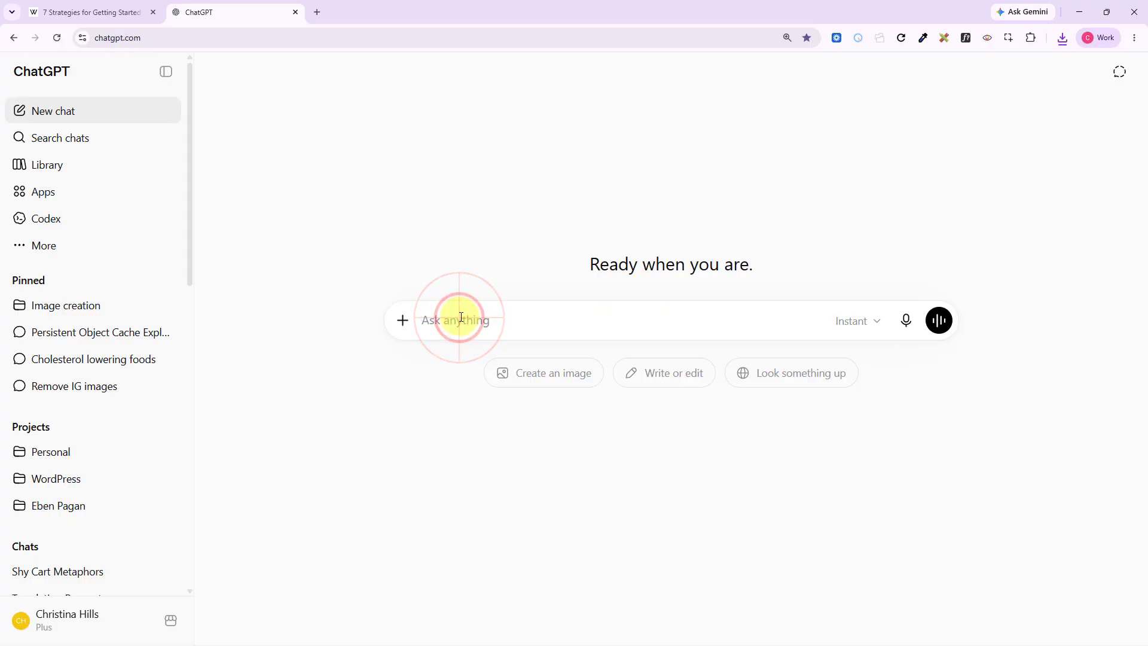
type("please ga")
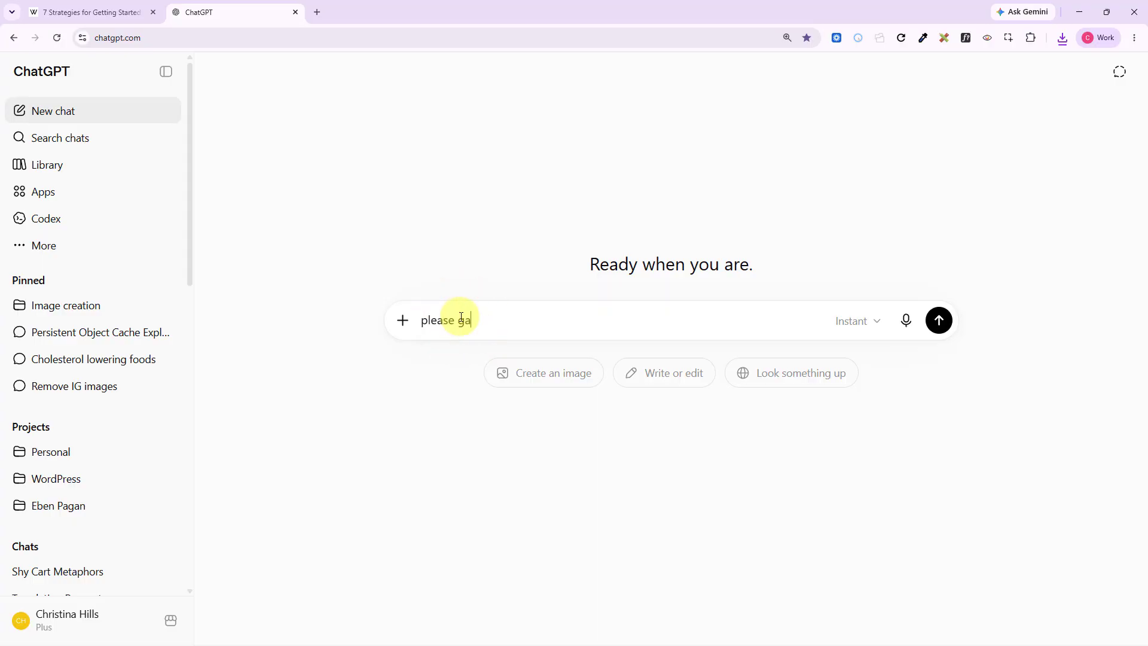
key("BackSpace")
key("BackSpace")
type("take this graphic and change the number \"6\" to a number \"7\" and don't change anything else")
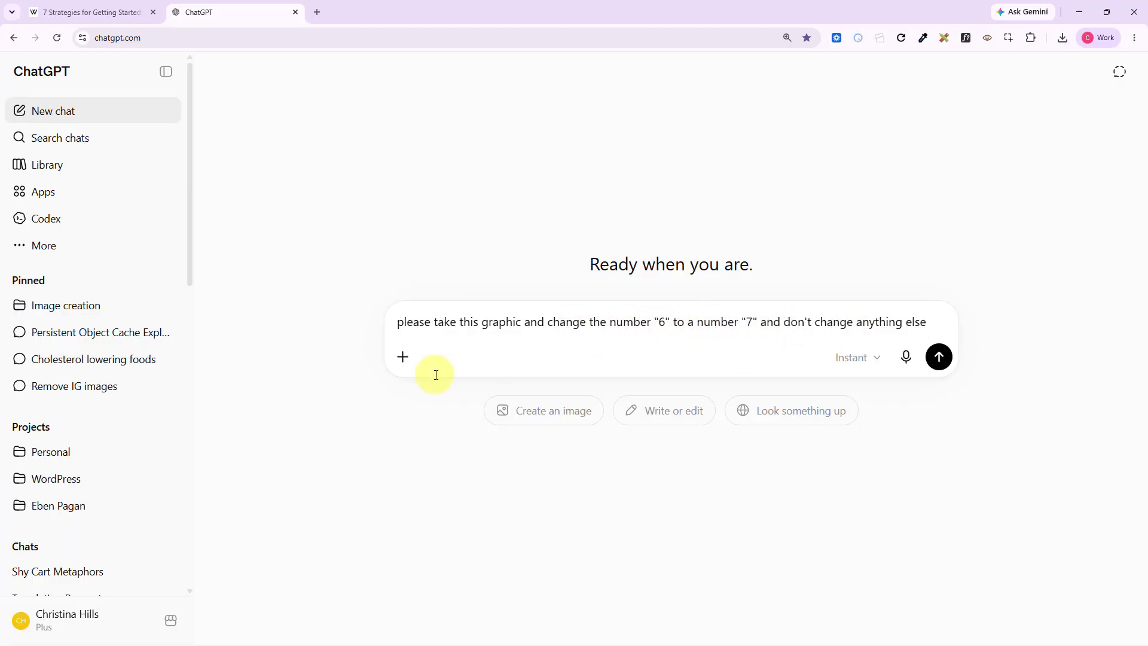
- Attach the image Getting-Started-with-Outsourcing-lrg.jpg to the prompt and submit the request
left_click(403, 359)
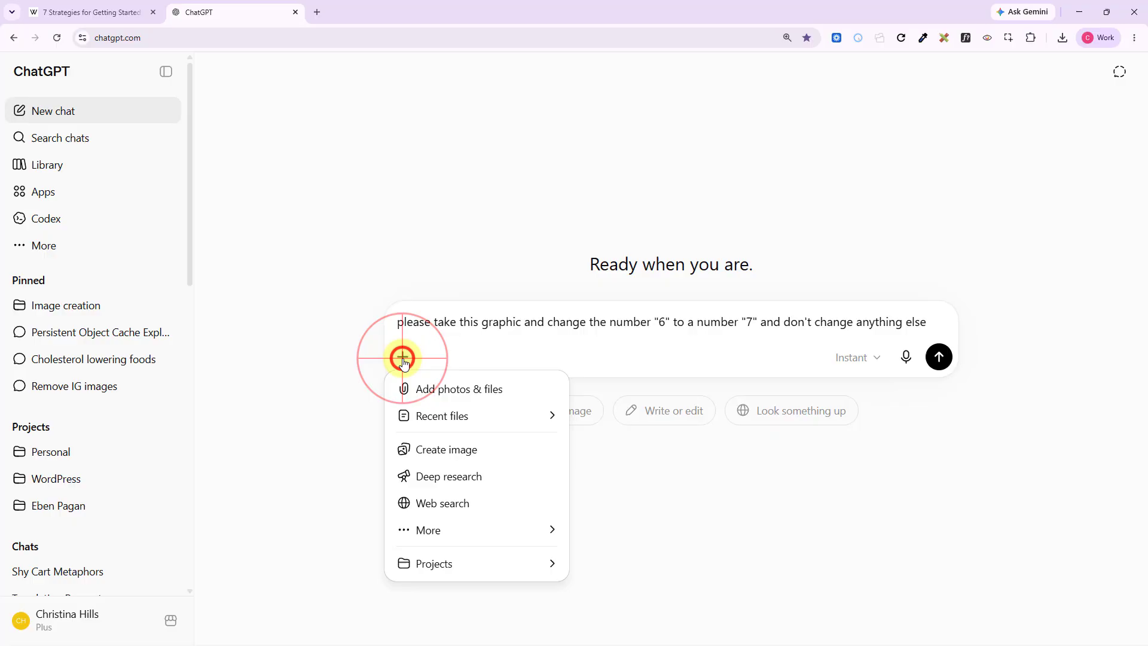
left_click(435, 392)
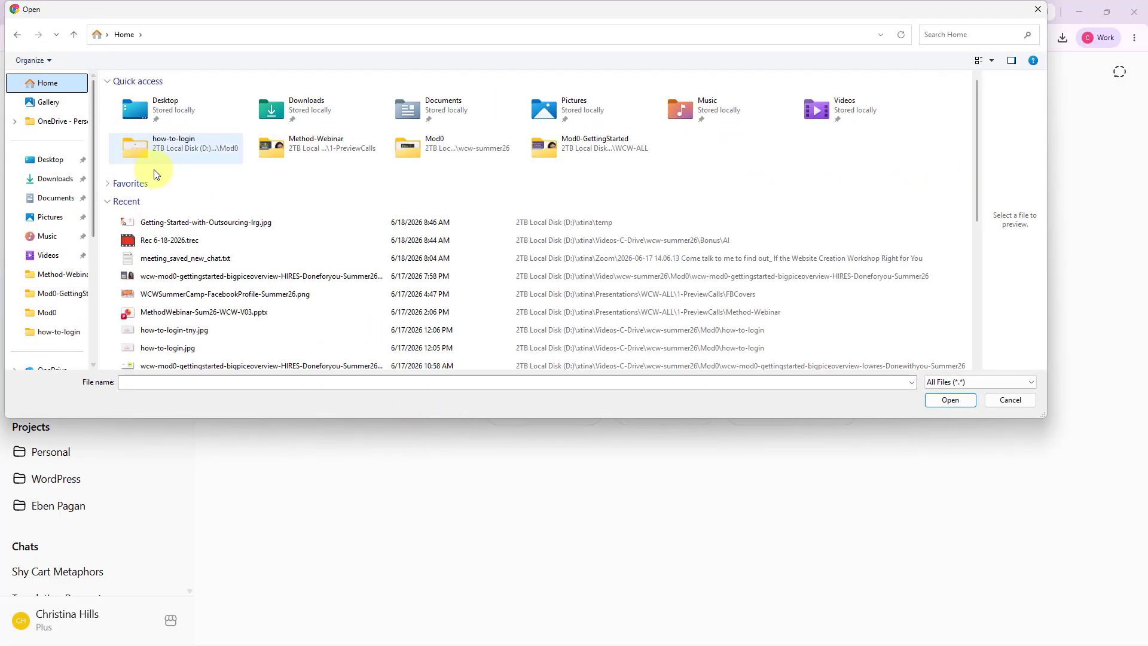
left_click(178, 224)
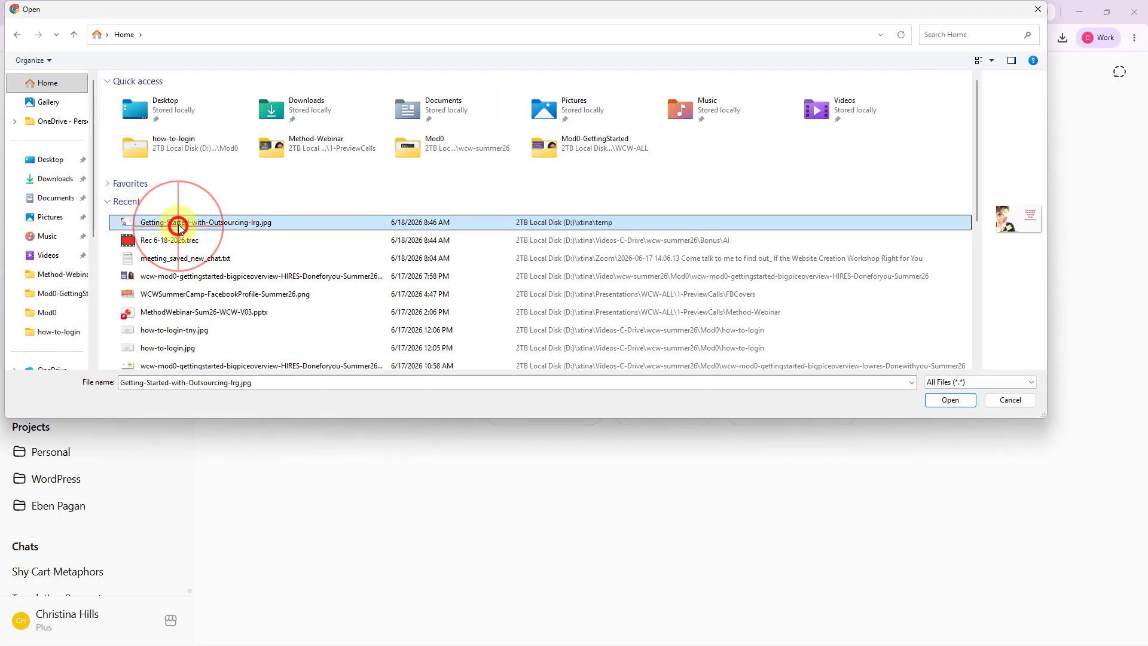
left_click(951, 400)
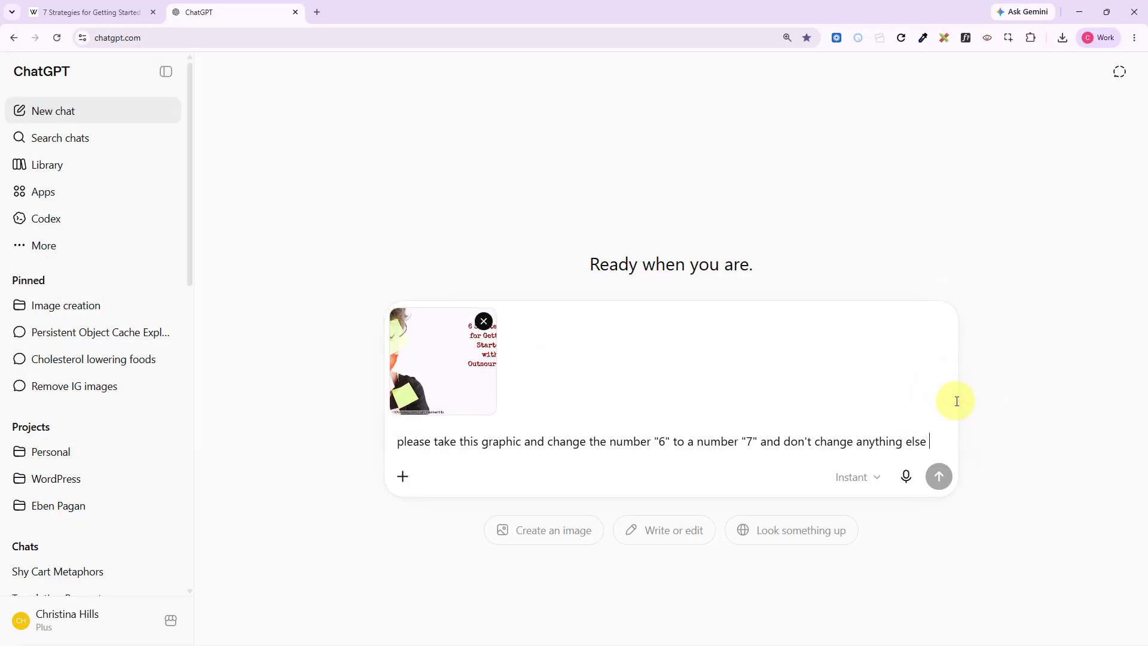
left_click(940, 476)
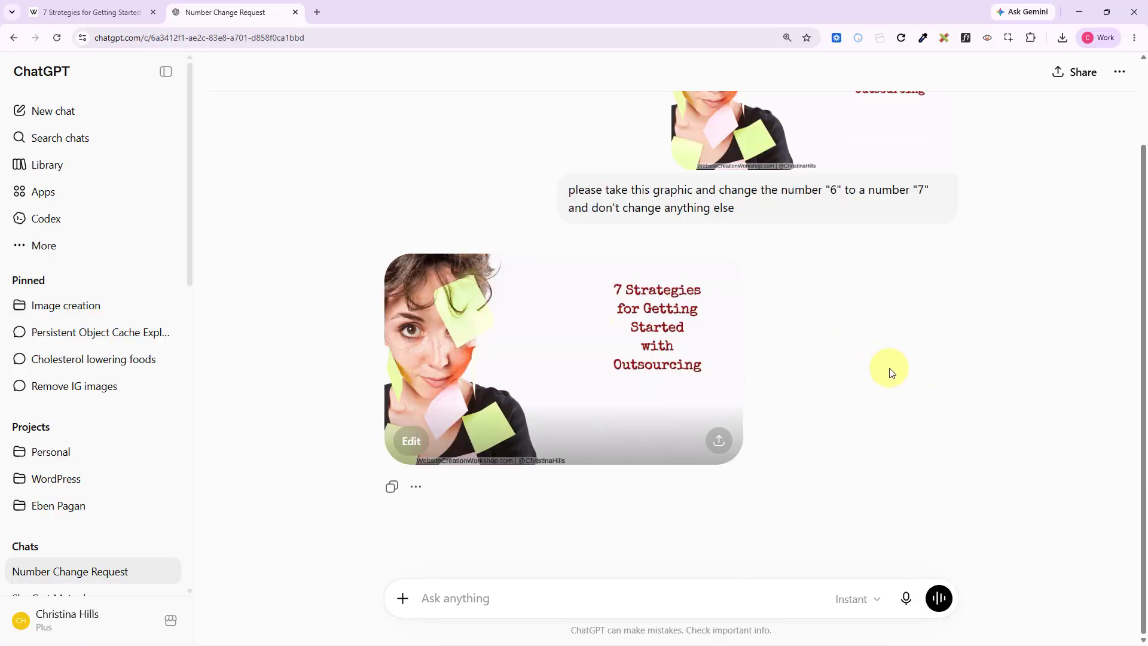
- Send the follow-up: please make the font of the whole sentence larger "7 Strategies for Getting Started with Outsourcing" and don't change anything else
scroll(889, 372, "up", 2)
scroll(837, 404, "down", 1)
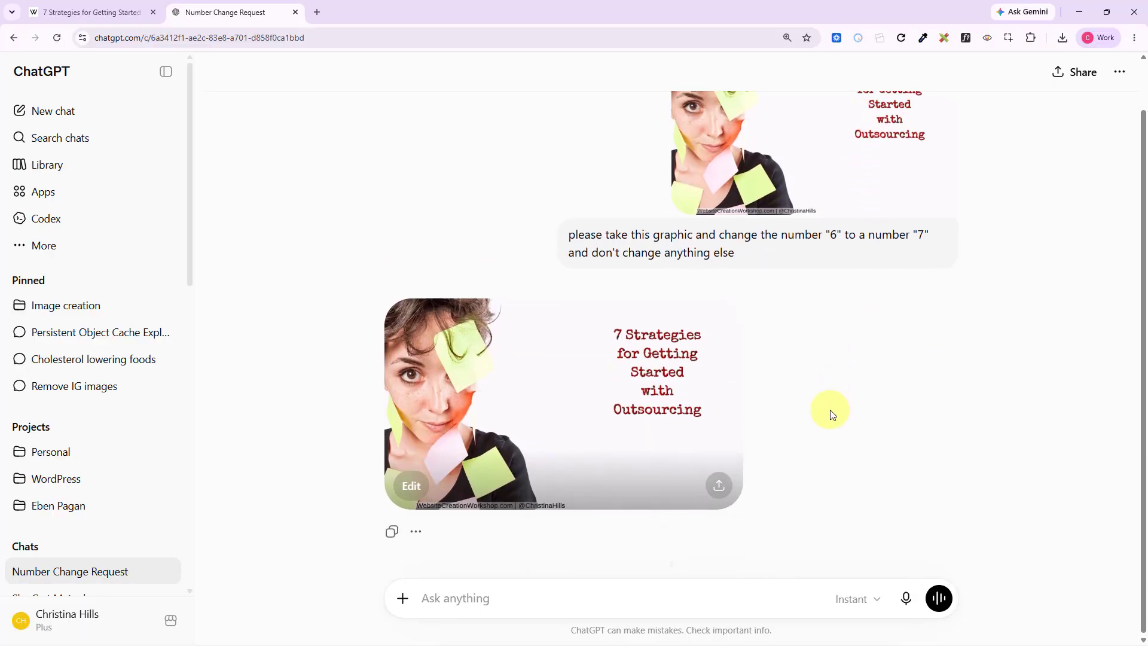
left_click(608, 345)
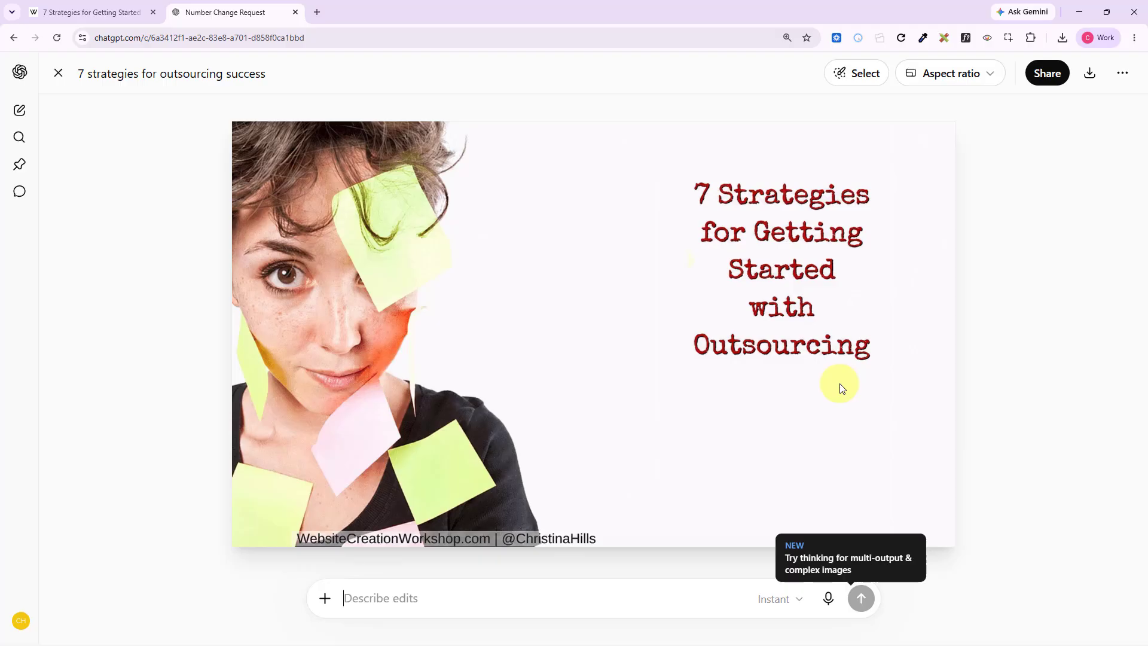
left_click(58, 78)
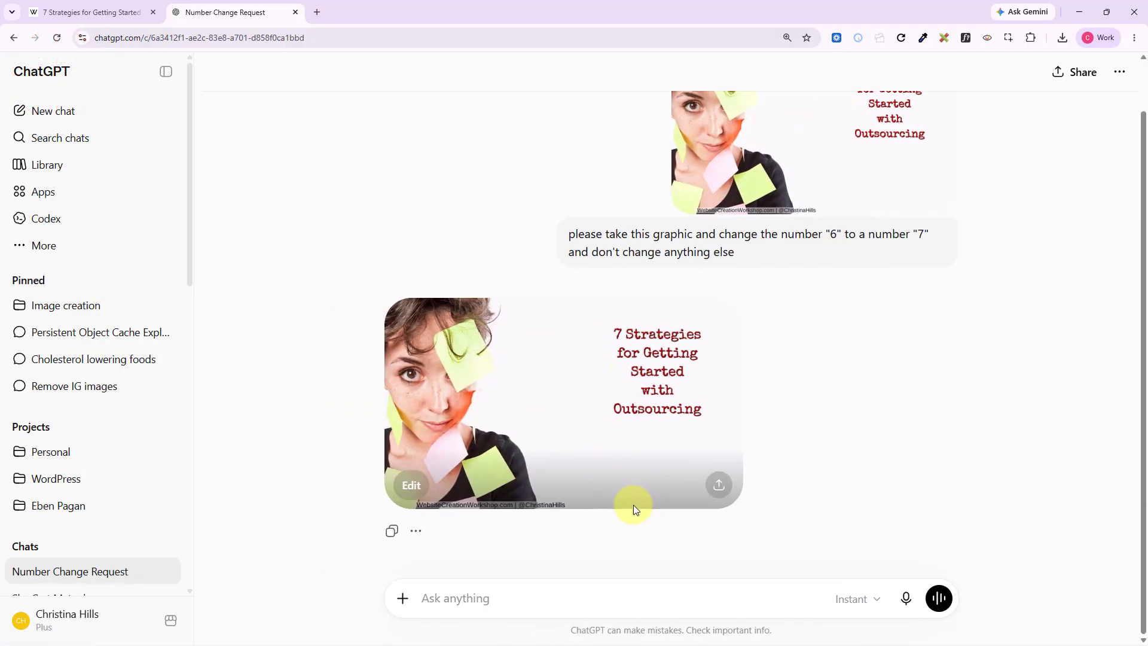
left_click(554, 598)
type("p")
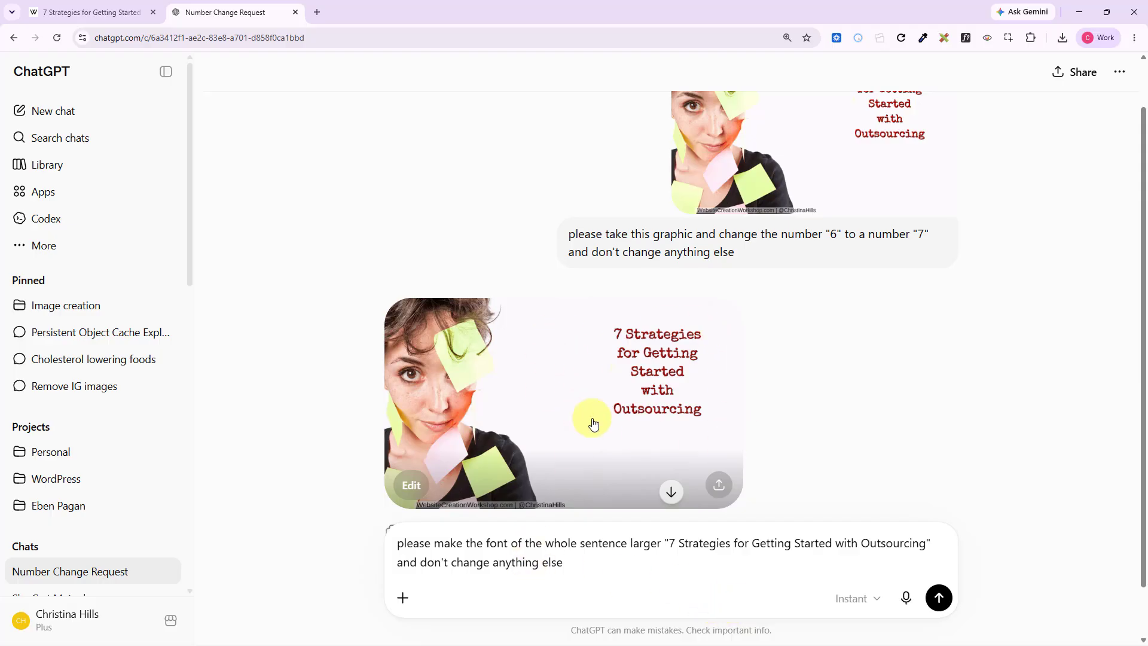
left_click(938, 598)
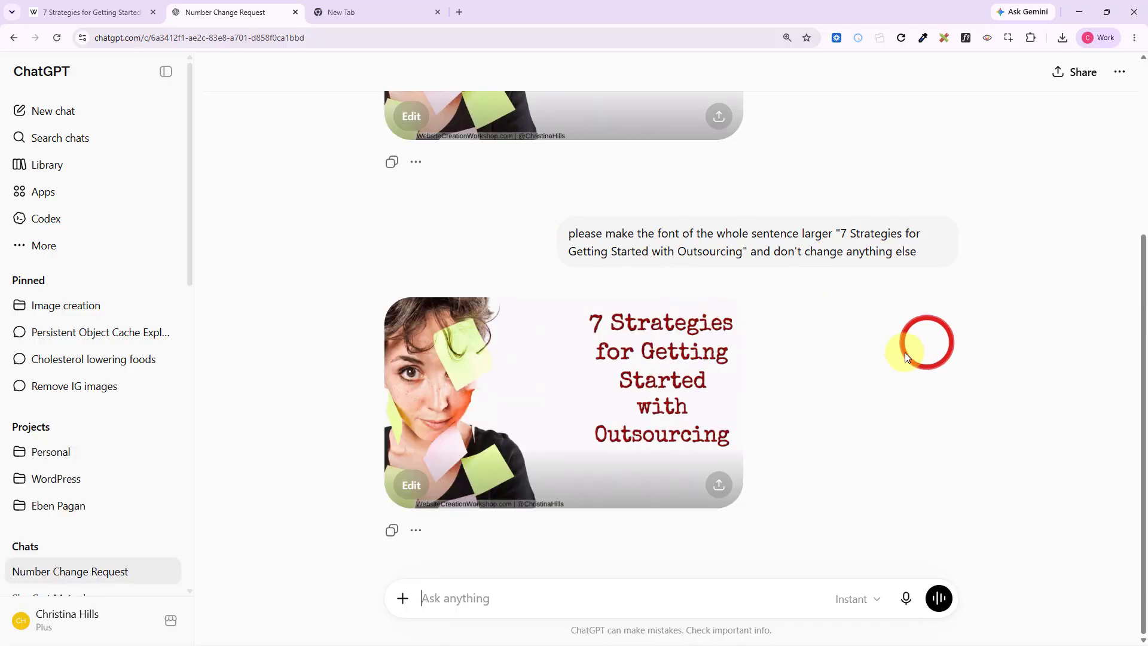
- Examine the larger-text image at full size and compare it with the earlier versions in the chat
scroll(843, 413, "up", 2)
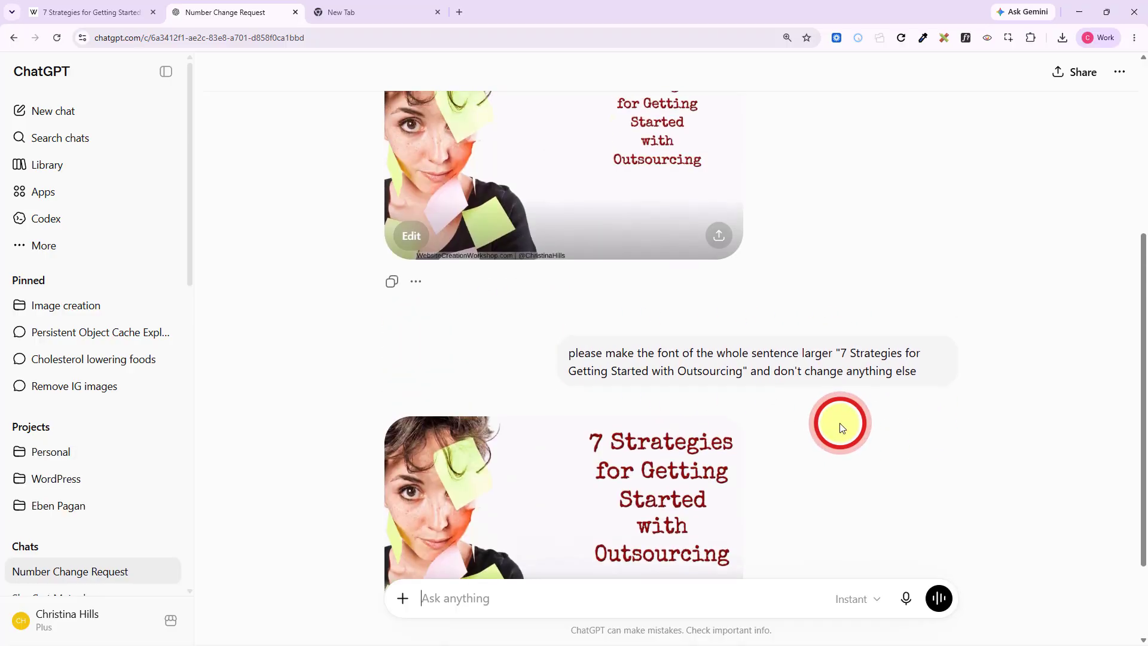
scroll(839, 427, "down", 2)
left_click(637, 355)
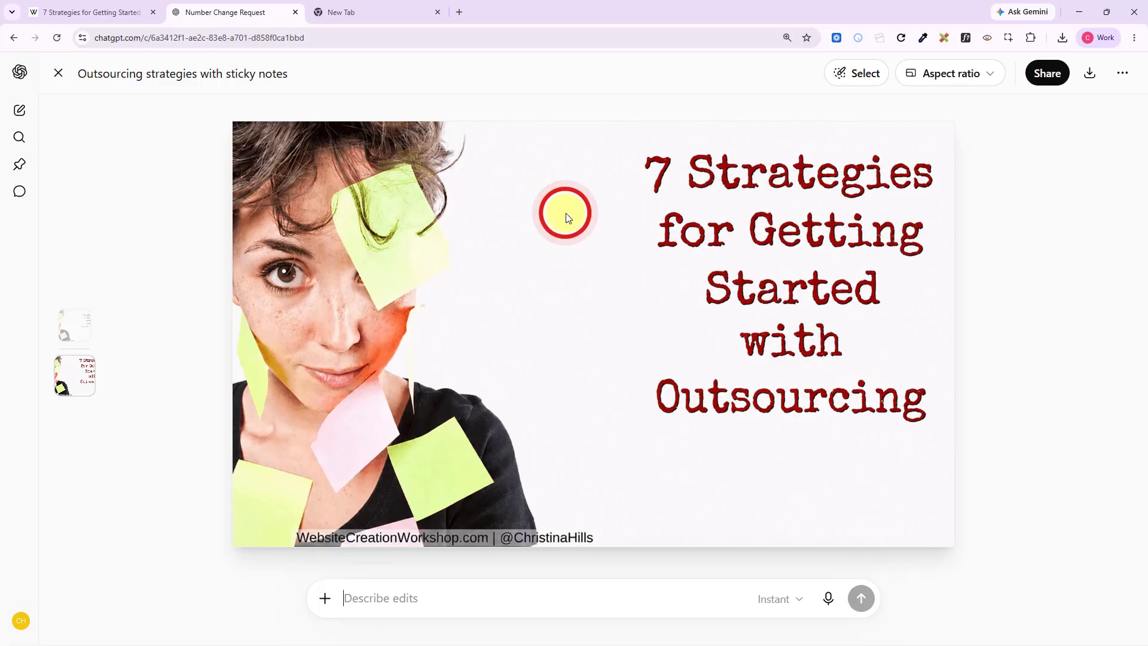
left_click(52, 72)
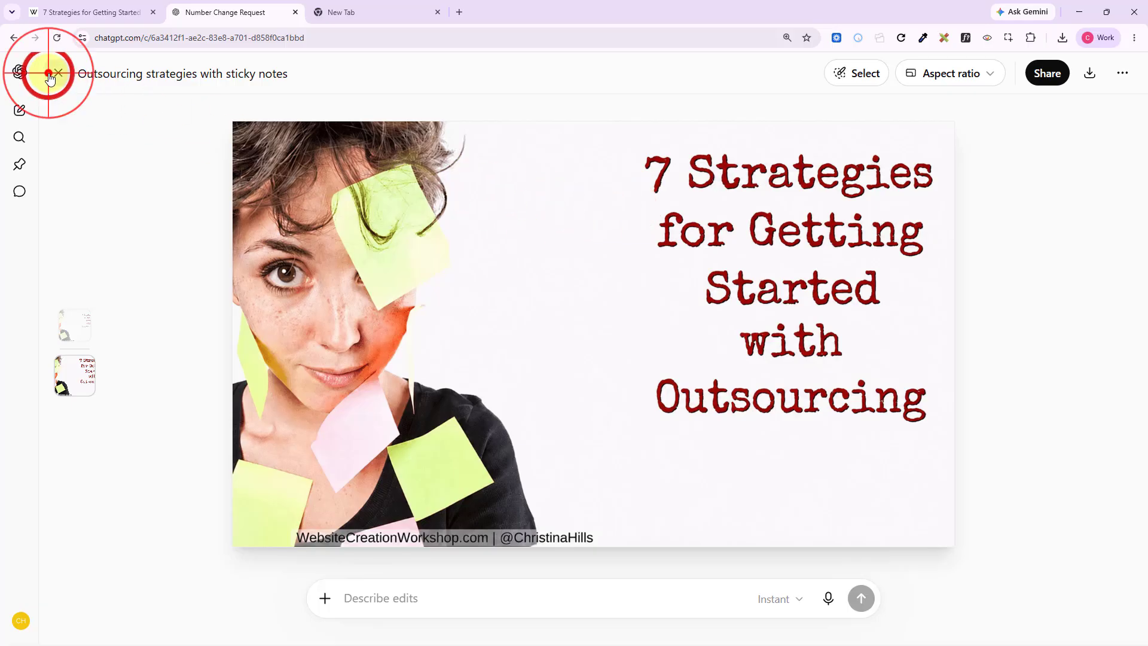
scroll(712, 463, "up", 7)
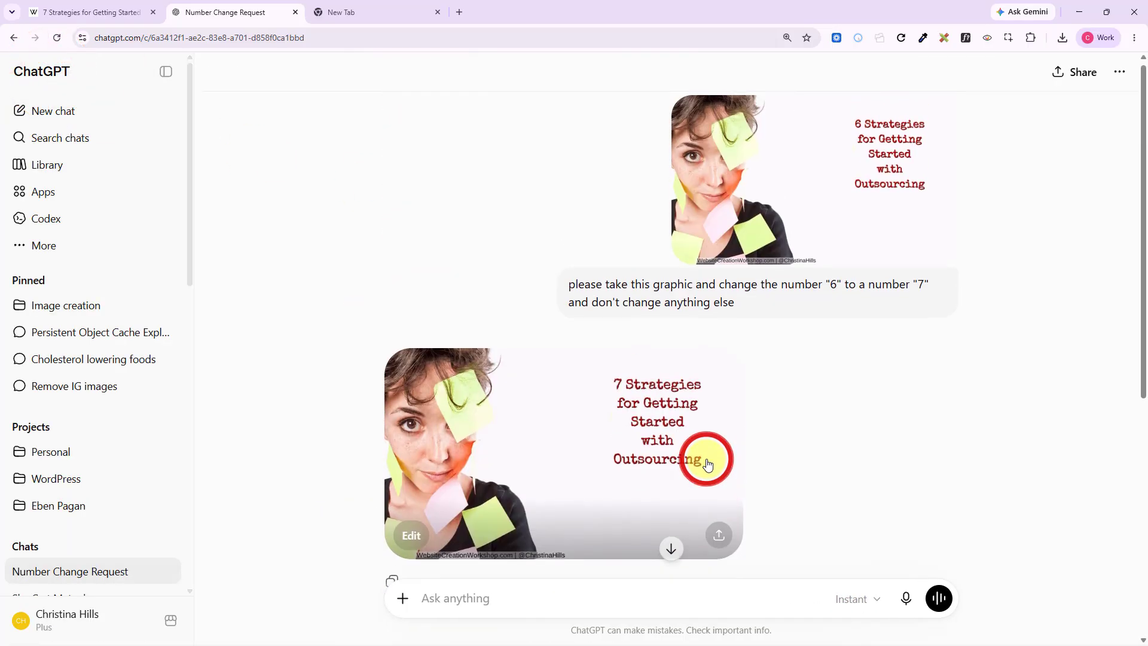
scroll(771, 459, "down", 7)
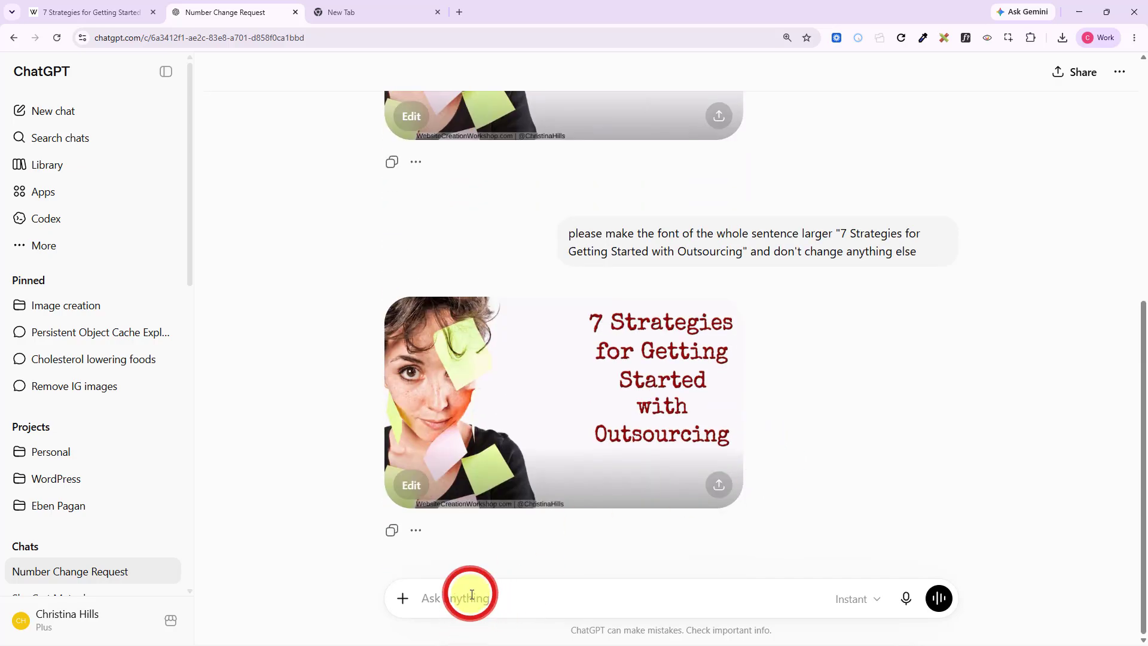
- Send the follow-up: looks good, please move the whole sentence 70 pixels to the left and don't change anything else
left_click(471, 595)
type("look")
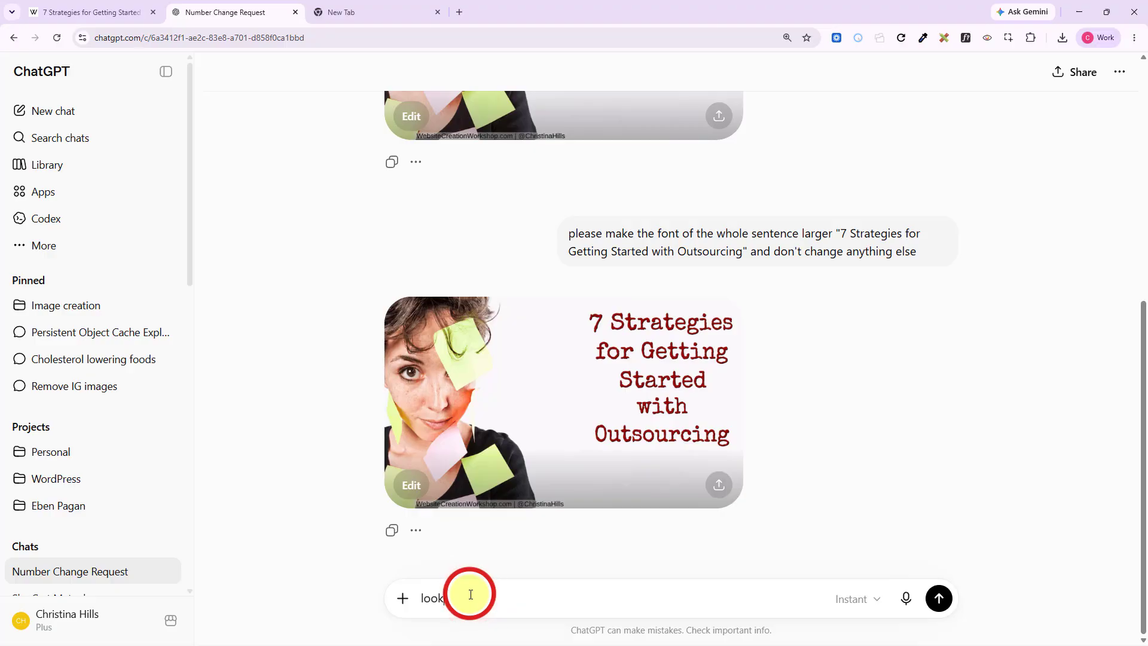
type("s good, p")
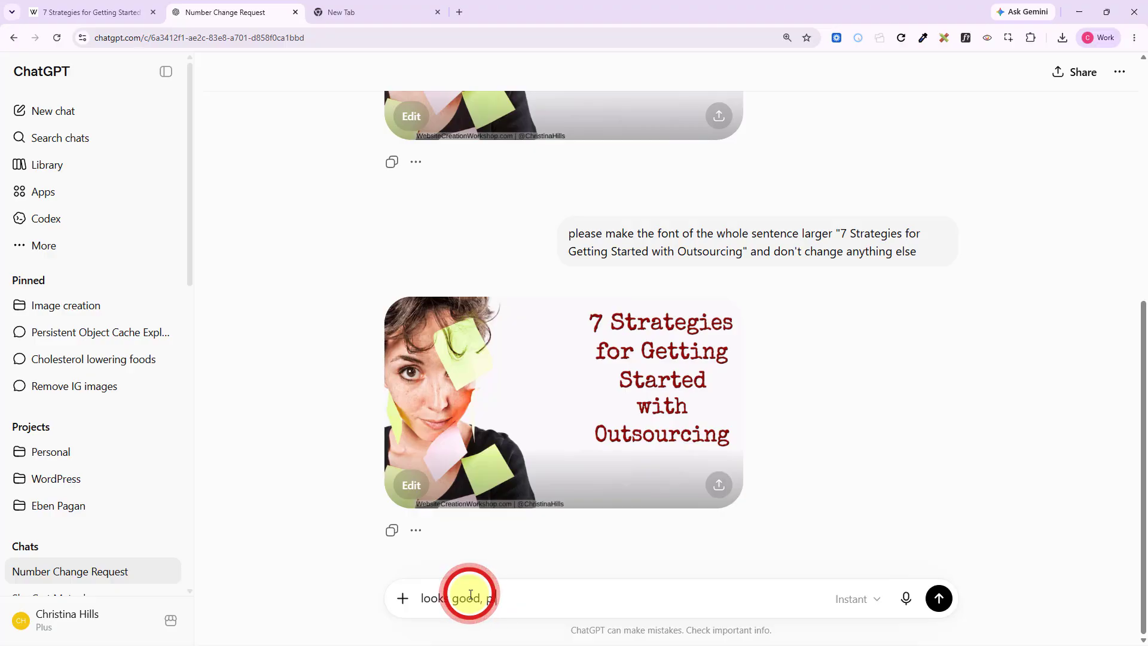
type("lease move the sentence 70 pixels to the left and don't change anything else")
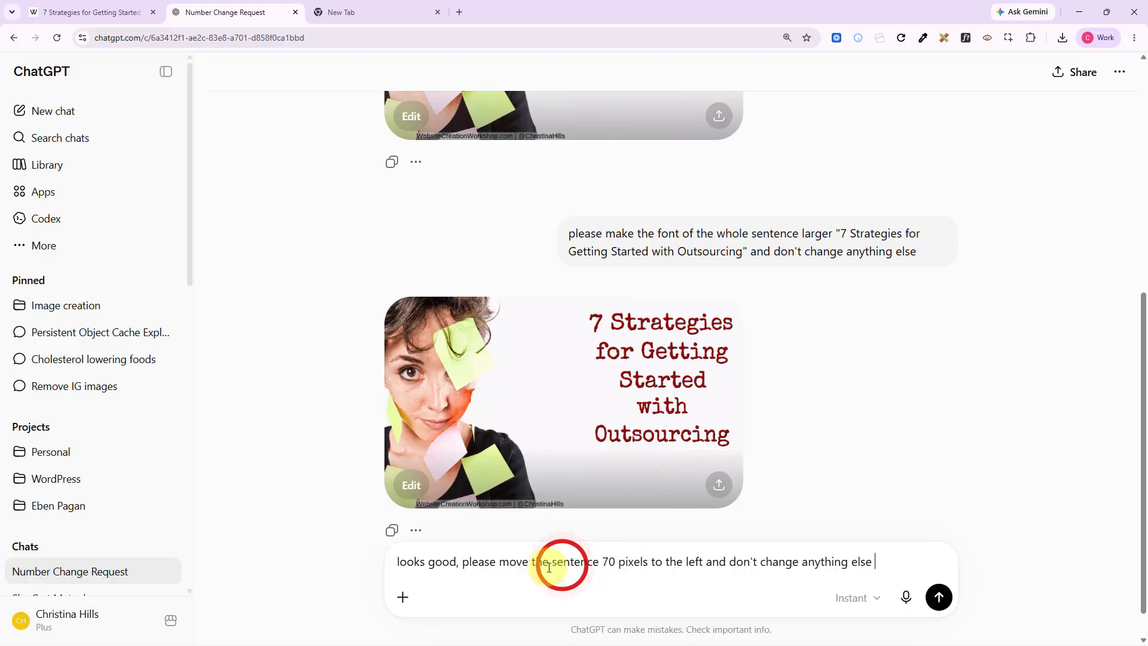
left_click(551, 561)
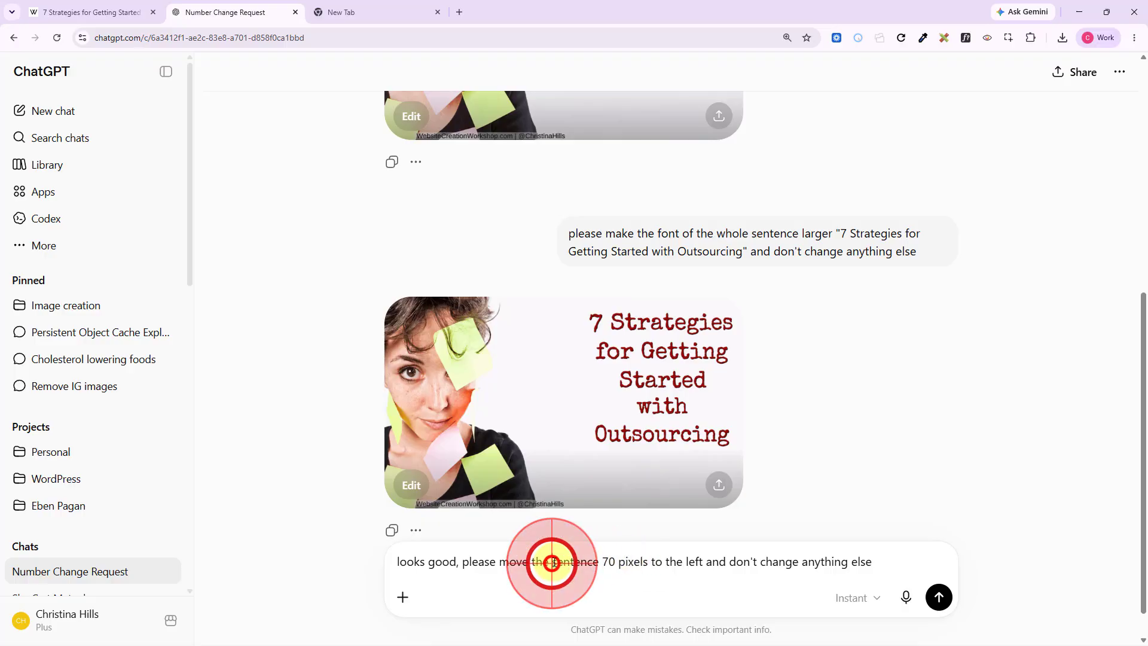
type("whole")
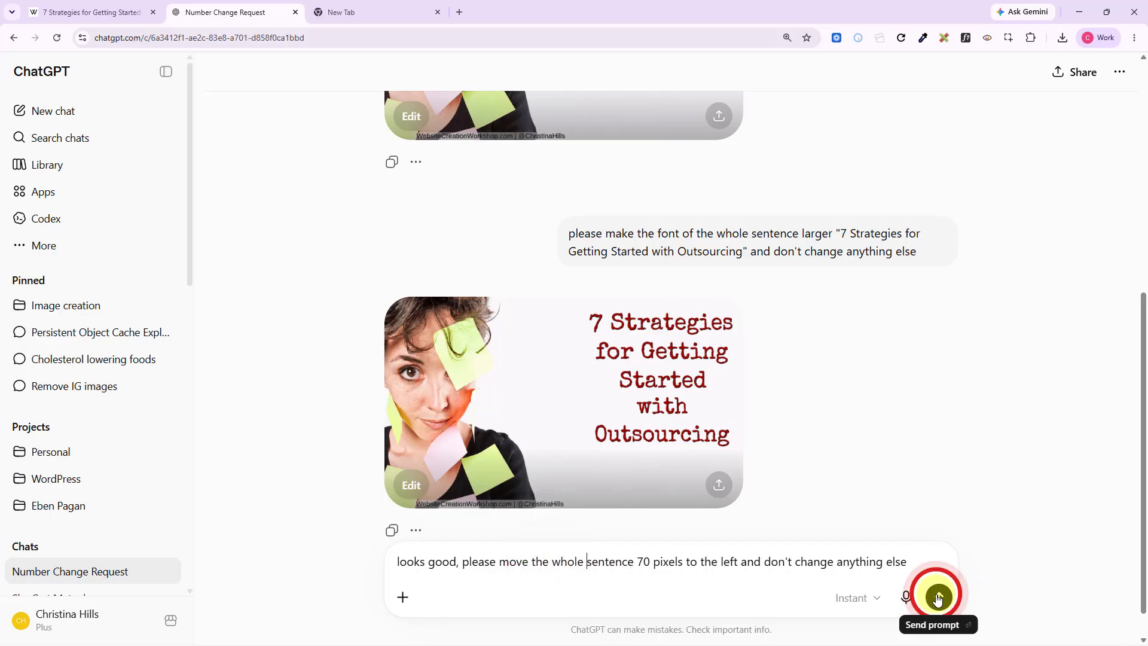
left_click(938, 597)
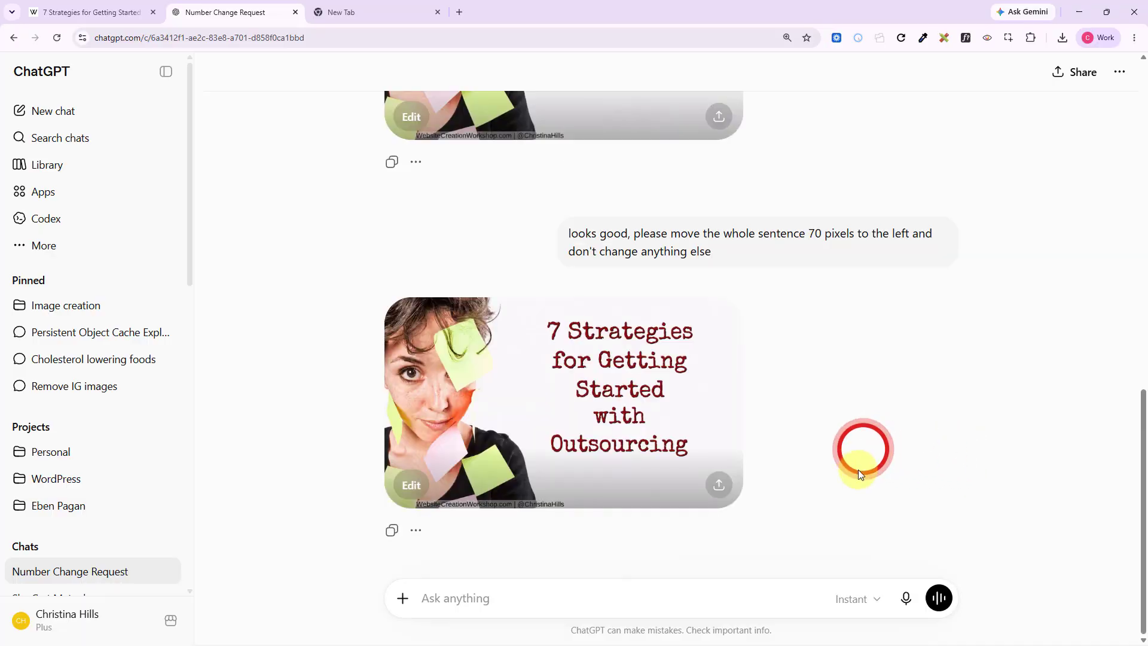
- Examine the sentence placement and the photo in the latest generated image at full size, and return to the chat
scroll(858, 514, "up", 1)
left_click(636, 430)
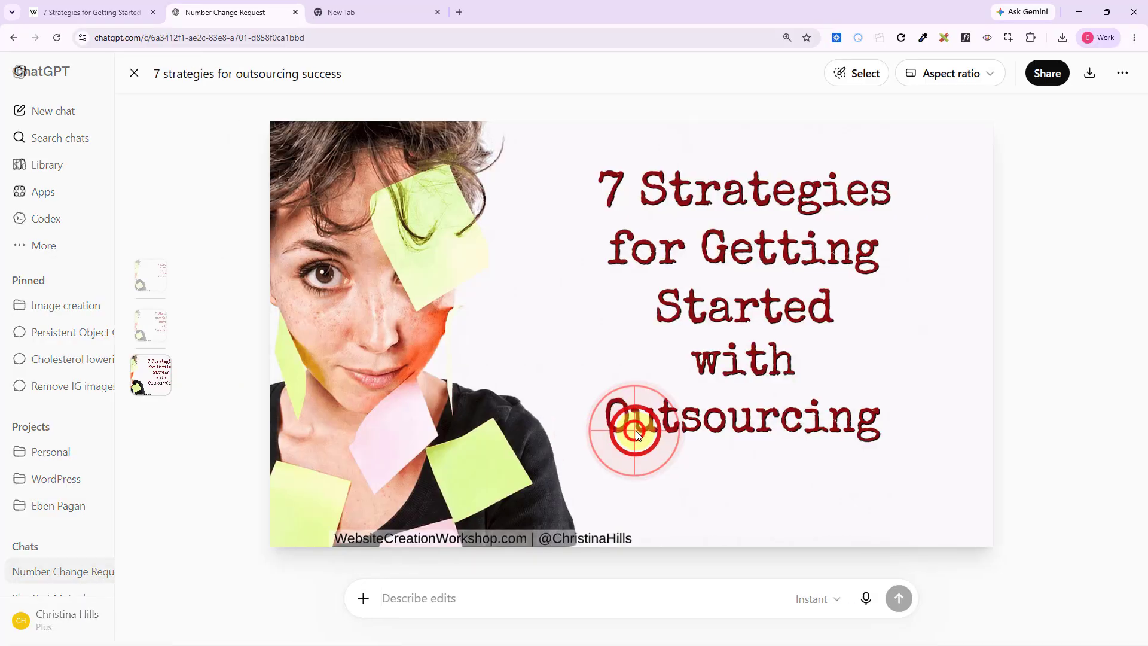
left_click(646, 339)
left_click(646, 166)
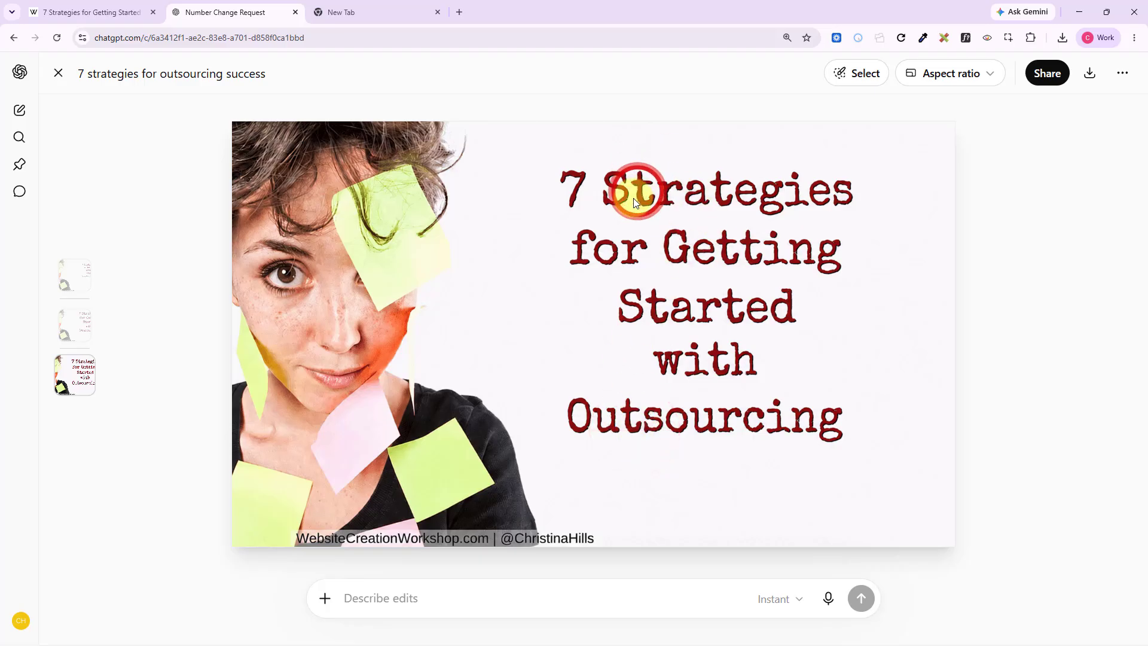
mouse_move(633, 199)
left_mouse_down()
mouse_move(633, 237)
mouse_move(481, 203)
left_mouse_up()
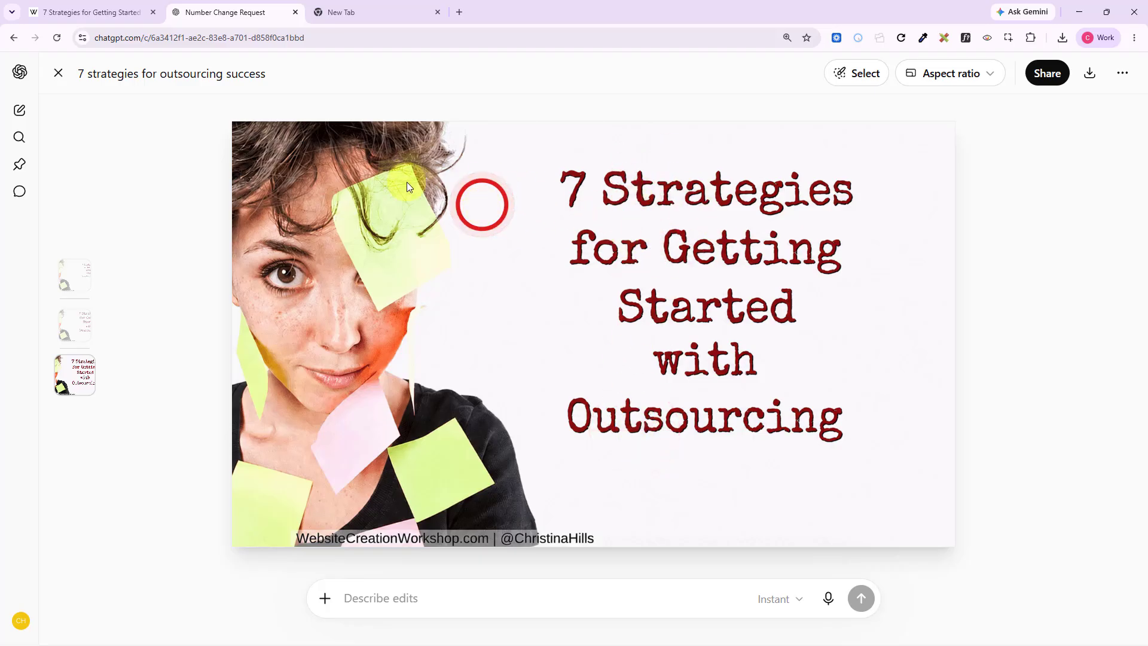
left_click(58, 73)
left_click(392, 273)
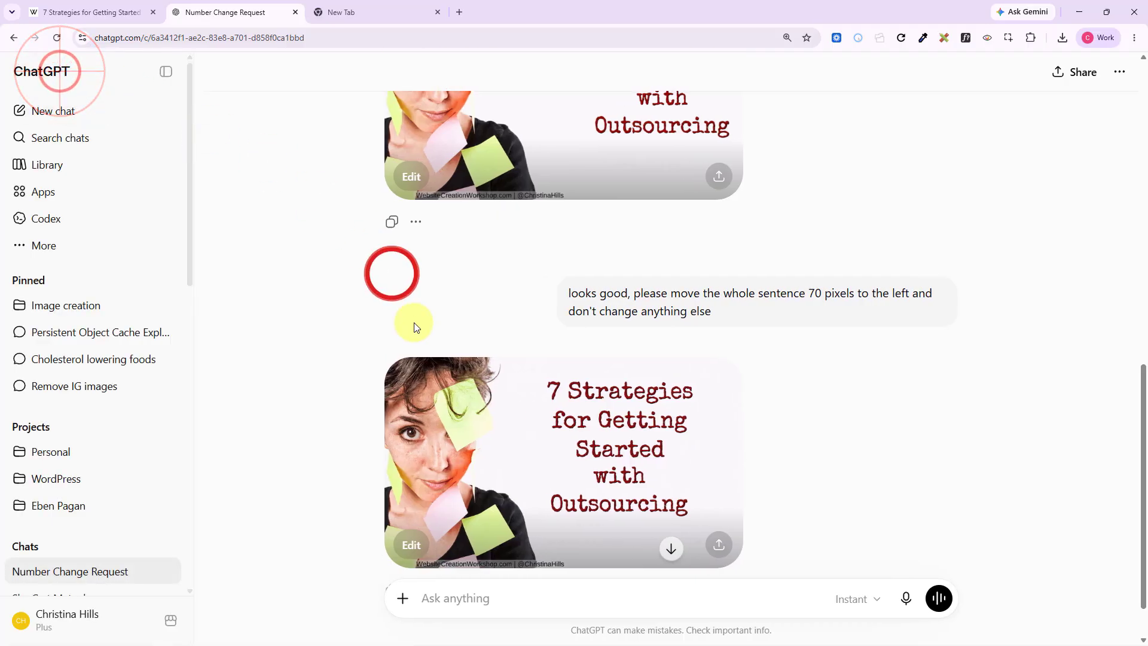
- View the first generated image and the larger-text version at full size to compare their layouts
scroll(551, 516, "up", 6)
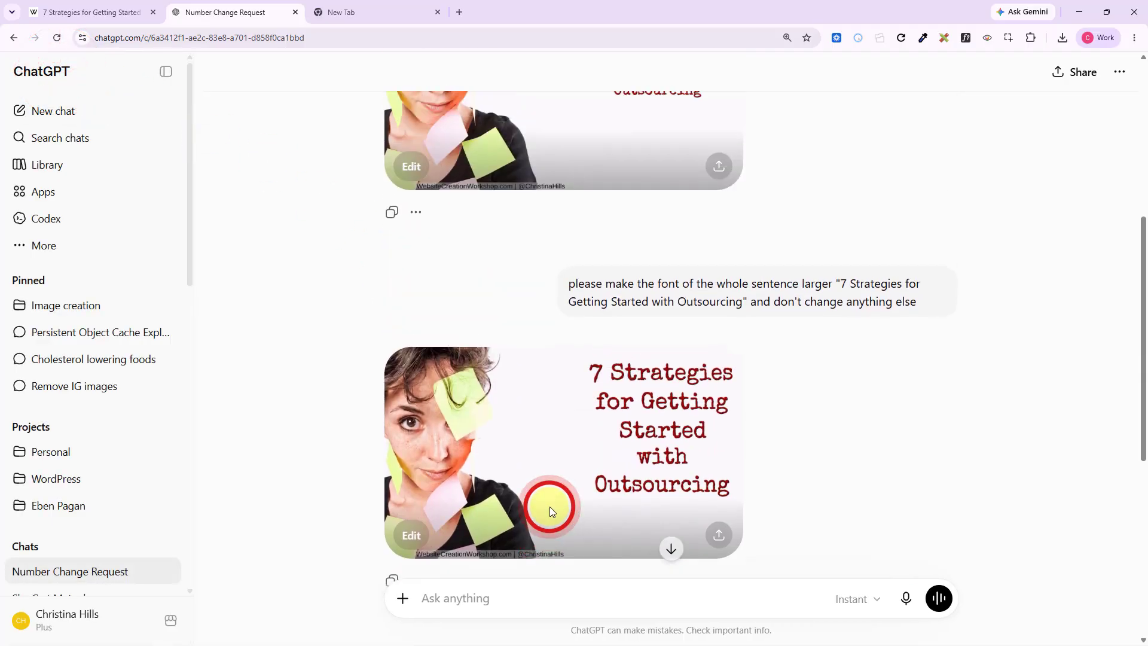
scroll(548, 505, "up", 3)
left_click(499, 249)
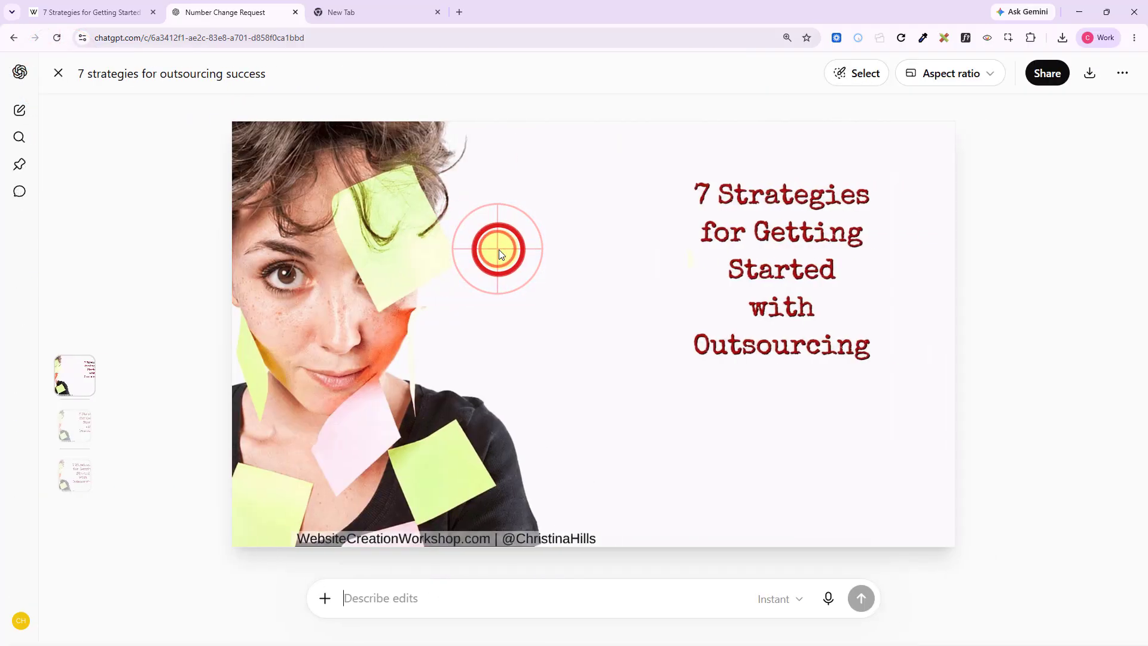
left_click(58, 73)
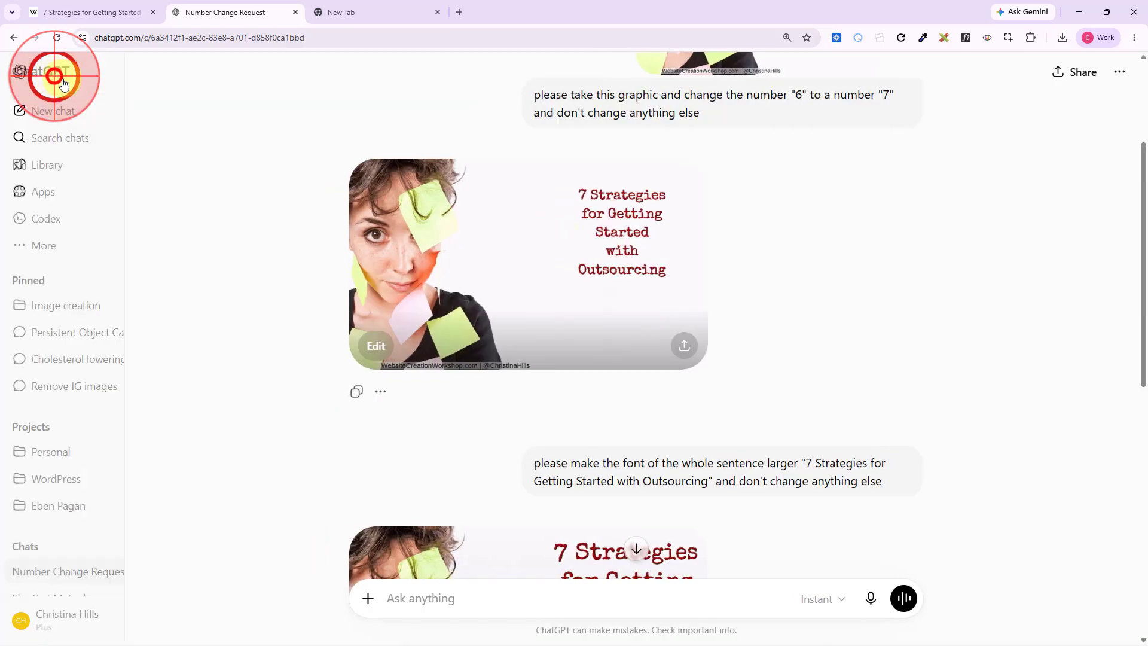
scroll(454, 418, "down", 3)
left_click(572, 444)
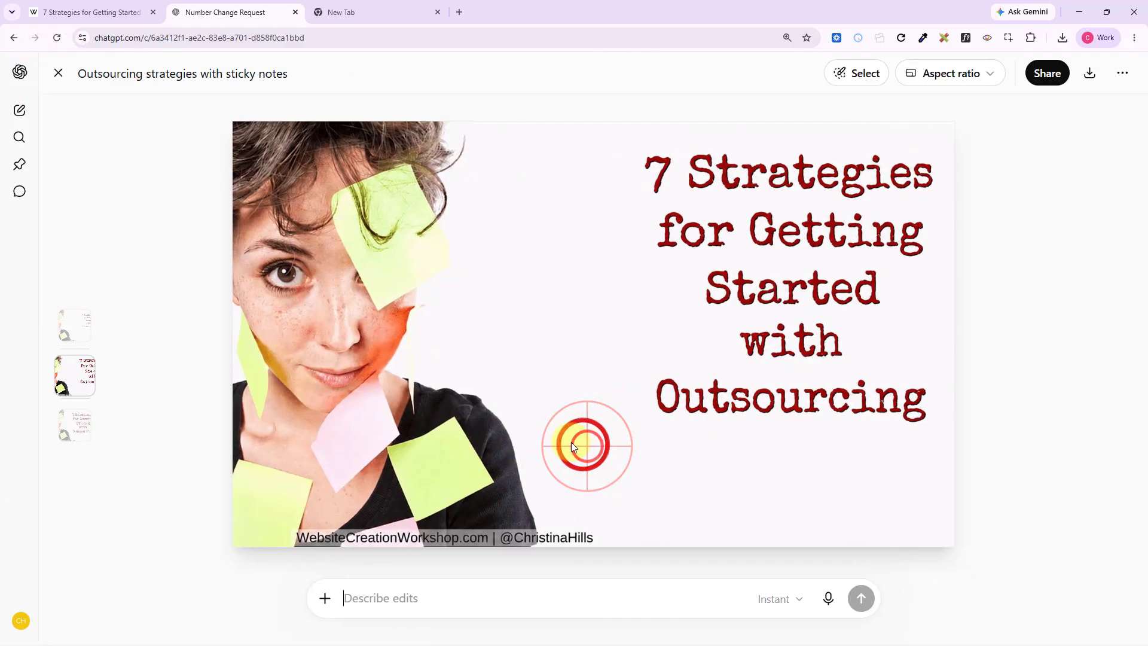
- Examine the latest image, with the sentence moved left, at full size and return to the chat
left_click(60, 76)
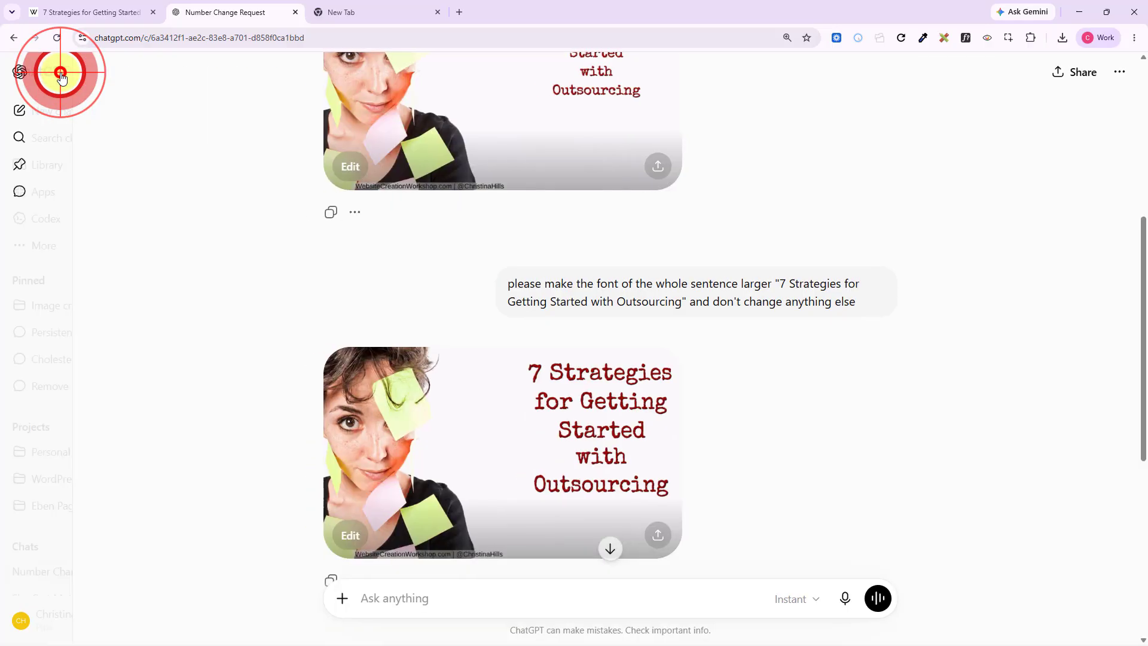
scroll(395, 443, "down", 7)
left_click(610, 424)
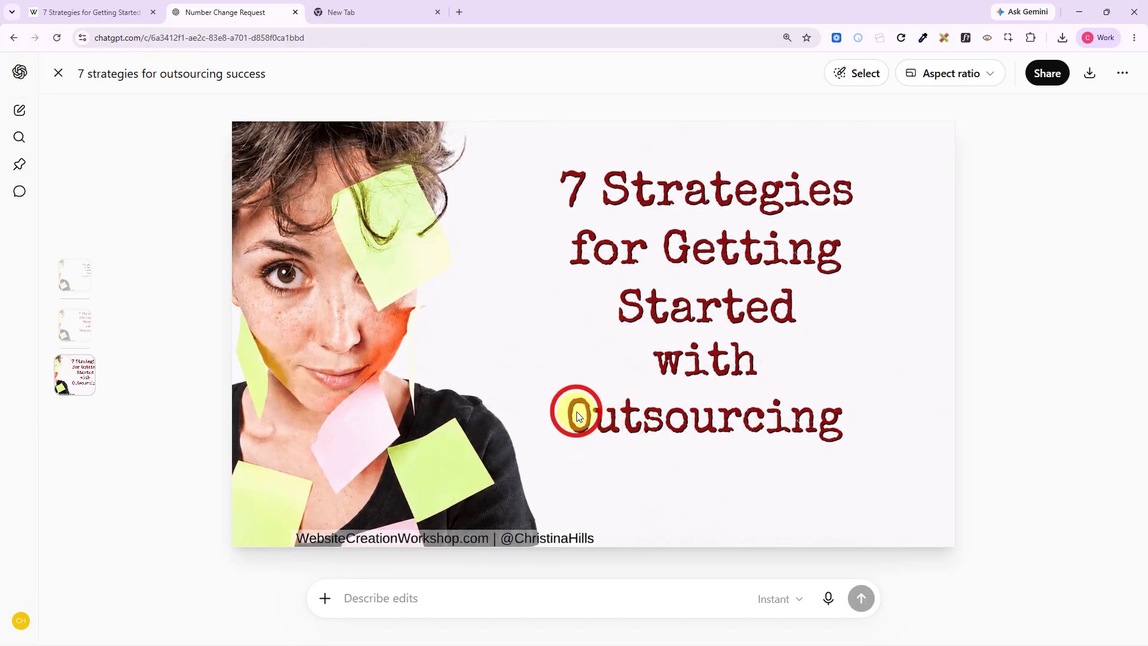
left_click(59, 74)
left_click(580, 525)
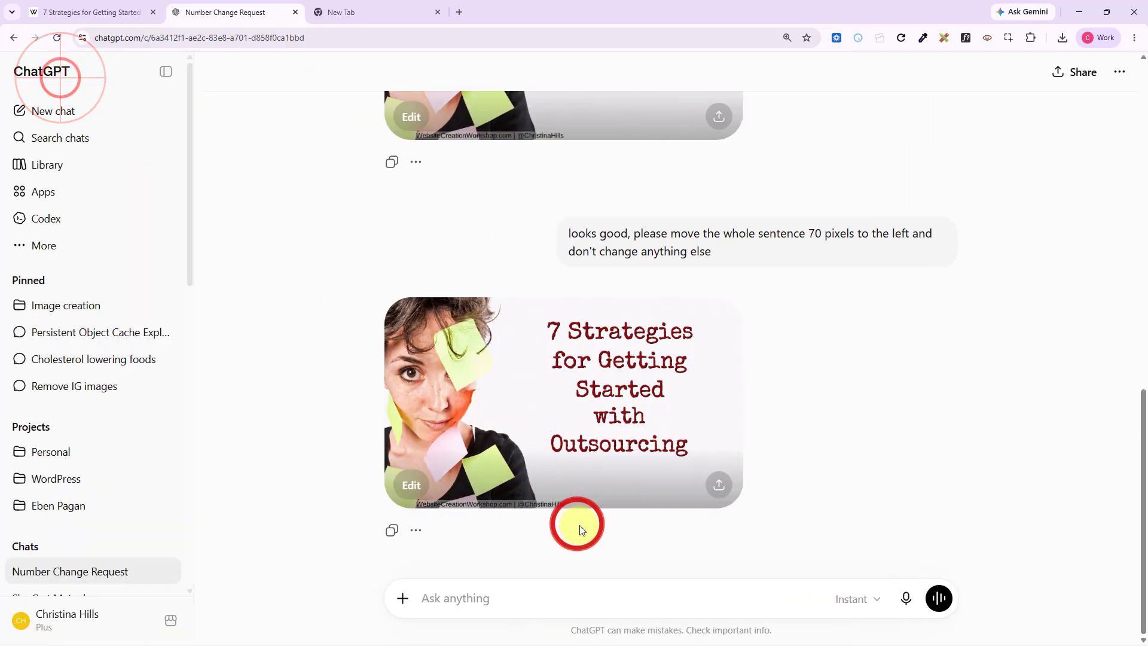
- Examine the originally uploaded "6 Strategies" graphic at full size, and close it
scroll(594, 534, "up", 15)
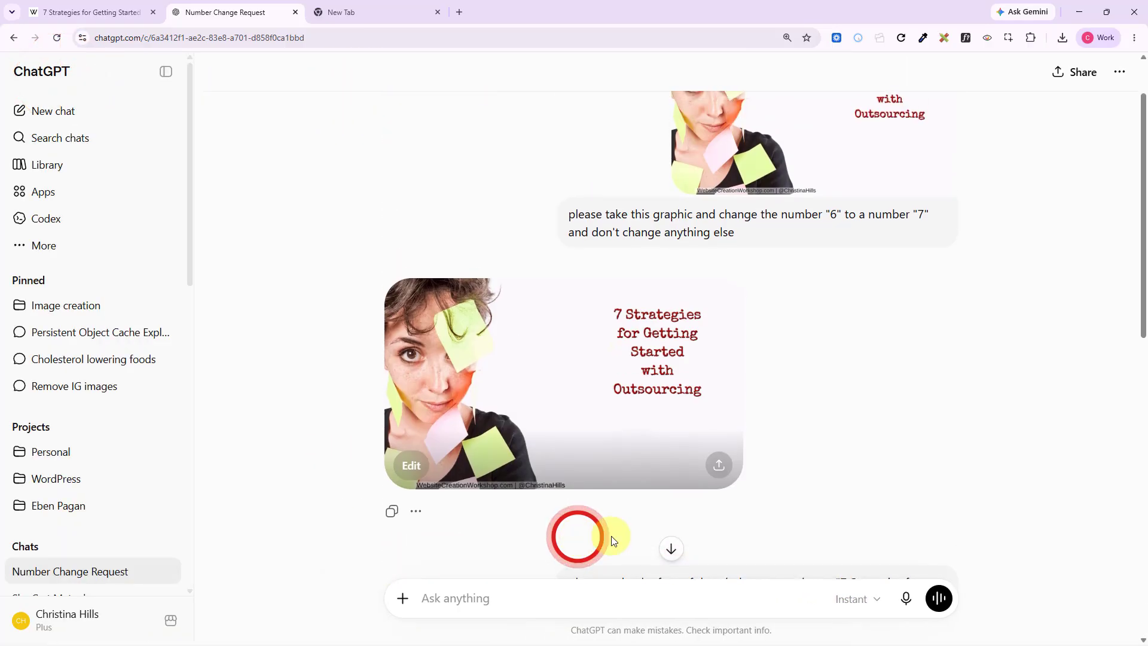
scroll(684, 350, "up", 2)
left_click(858, 183)
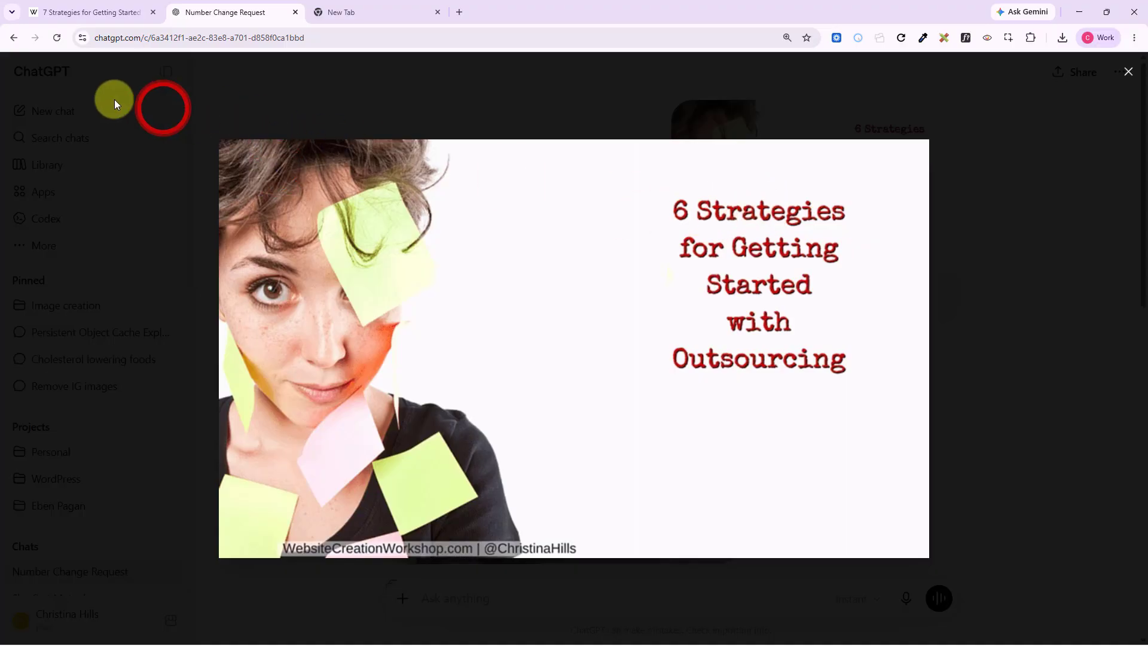
left_click(1127, 73)
- Examine the text position in the larger-text version at full size and return to the chat
scroll(740, 359, "down", 10)
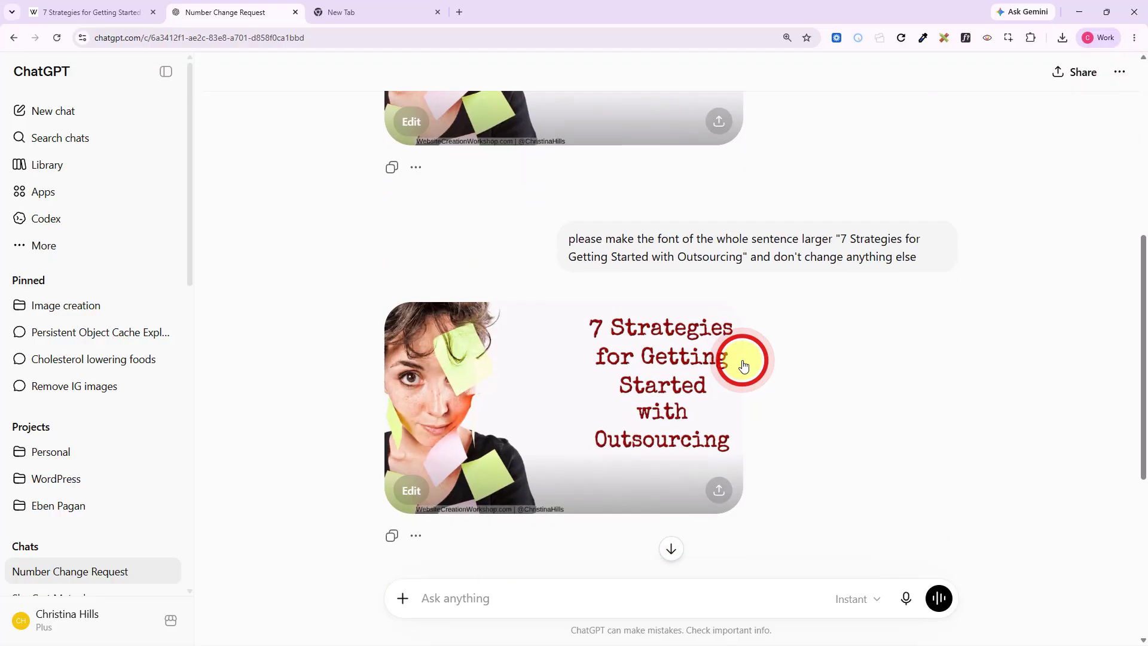
scroll(740, 352, "up", 5)
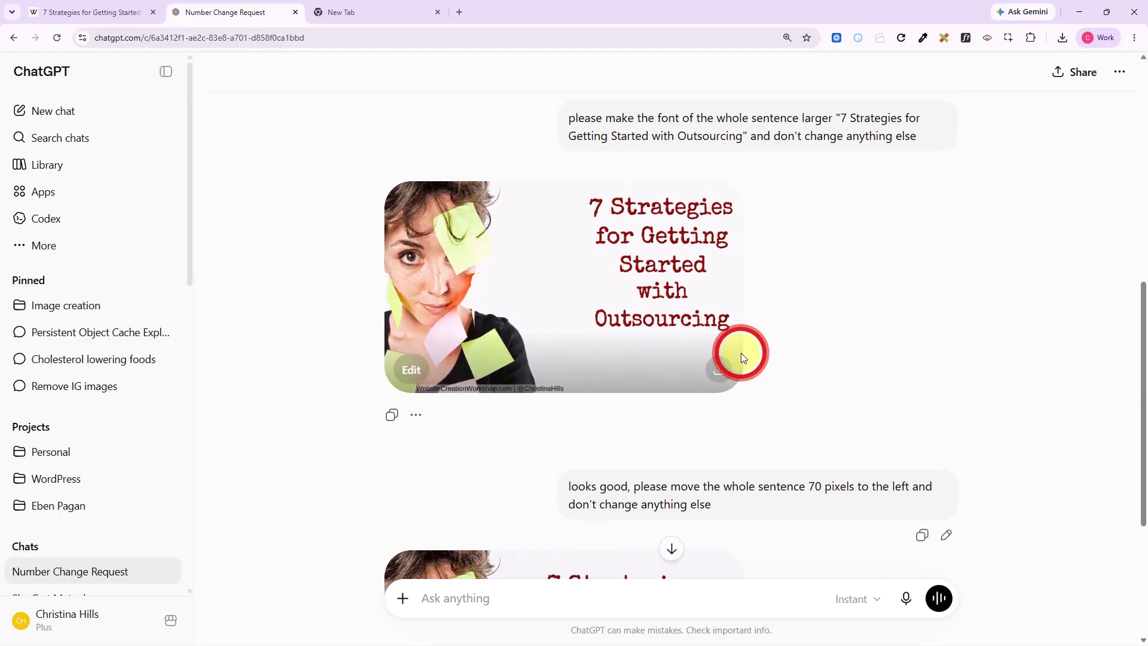
left_click(638, 326)
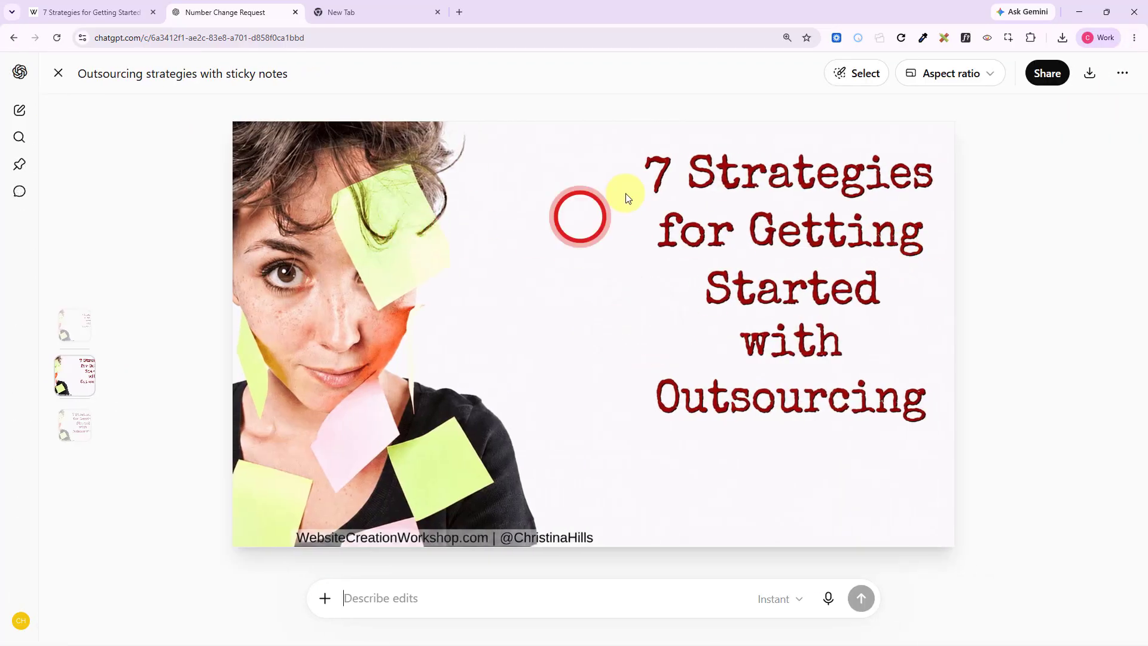
left_click(58, 73)
- Compare the final image with the preceding version, and leave the final one open at full size
scroll(343, 236, "down", 3)
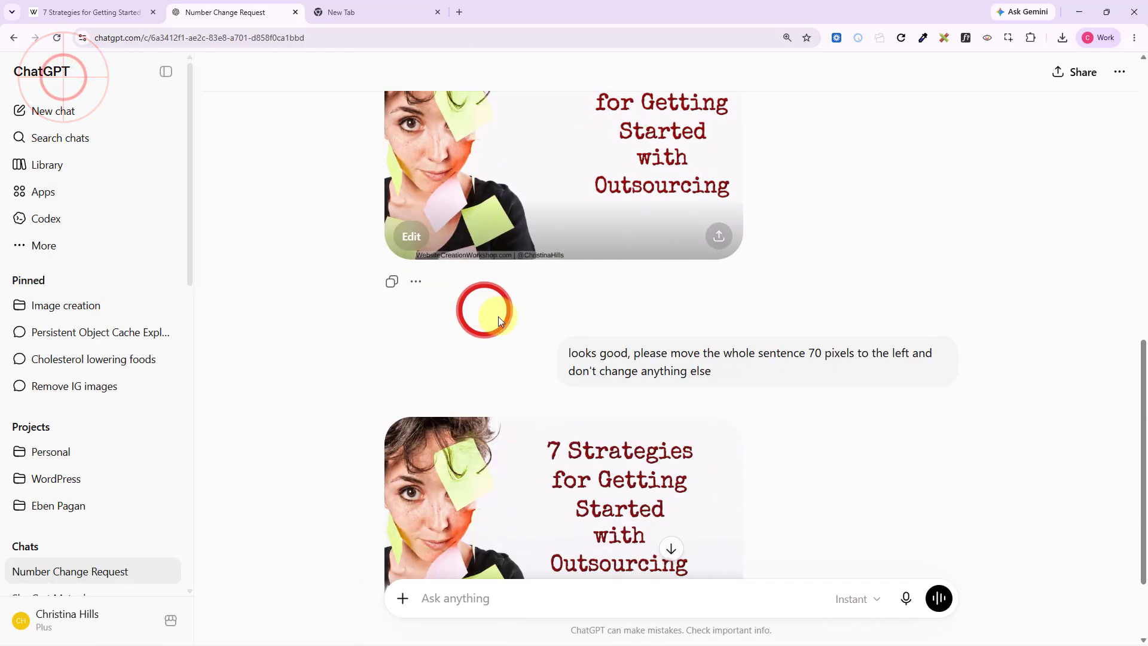
left_click(649, 492)
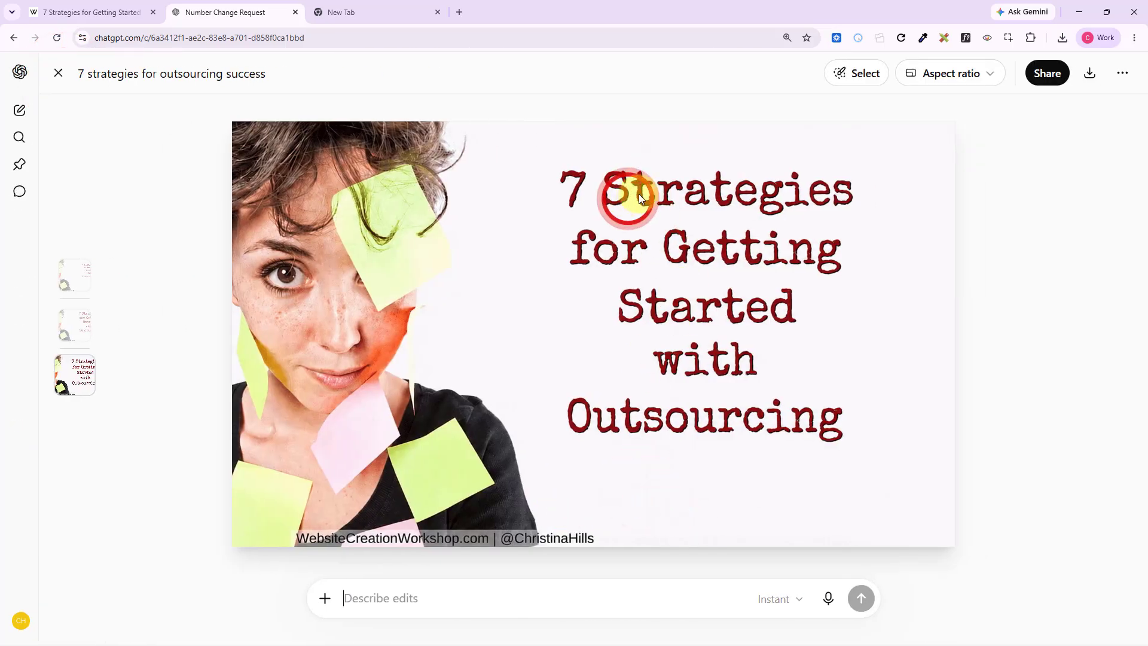
left_click(51, 86)
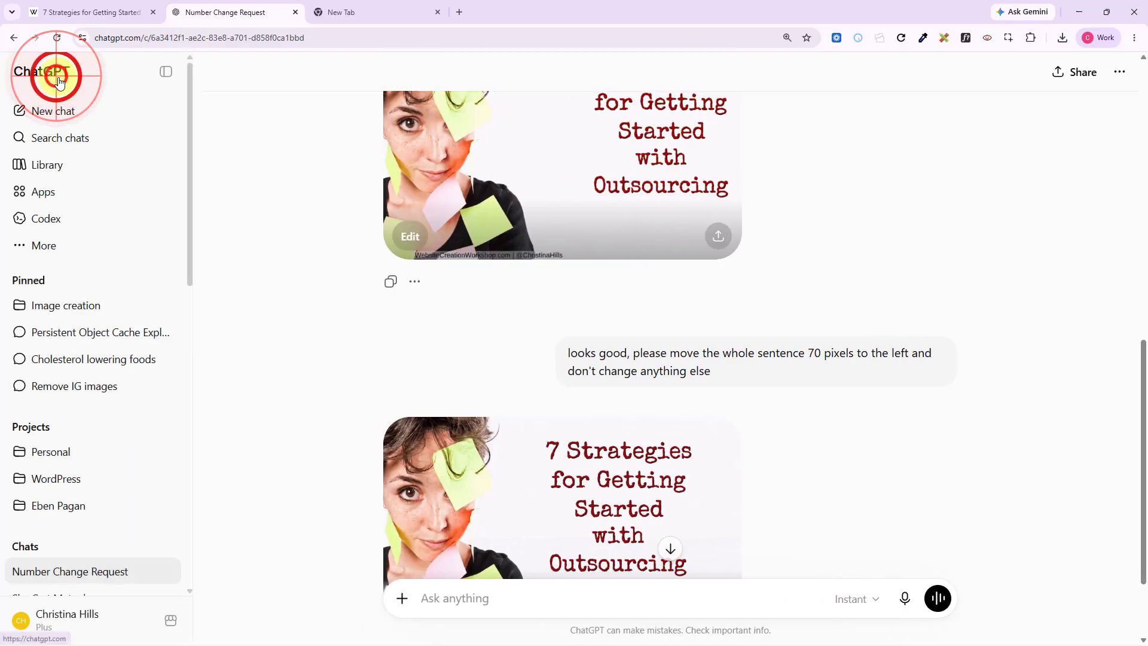
scroll(377, 433, "down", 2)
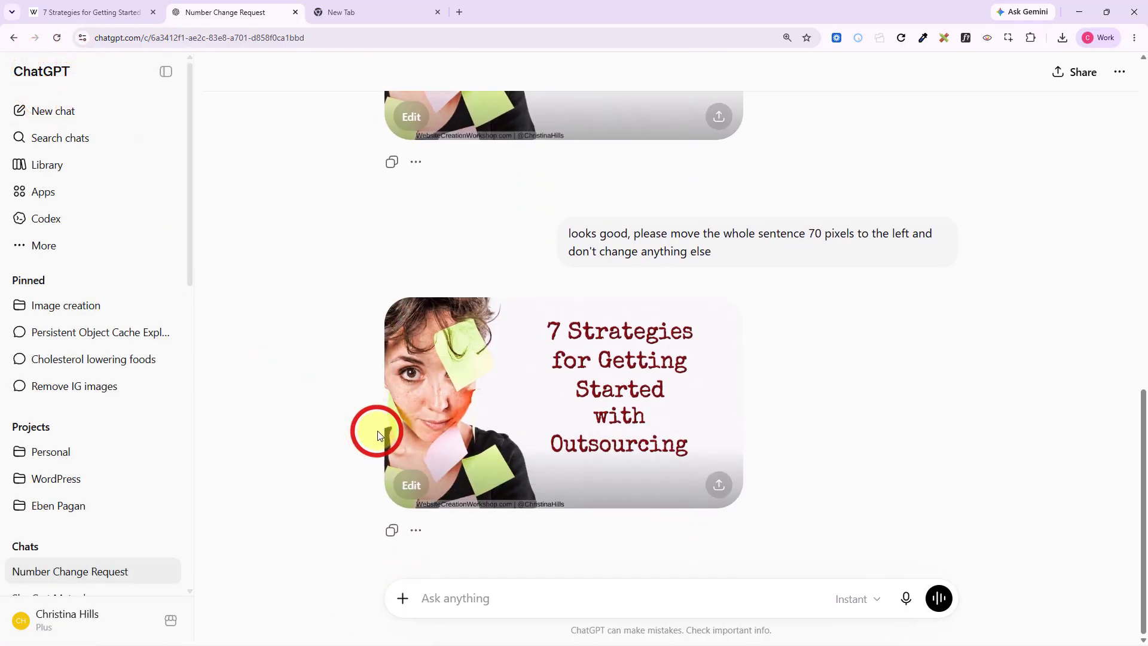
left_click(573, 392)
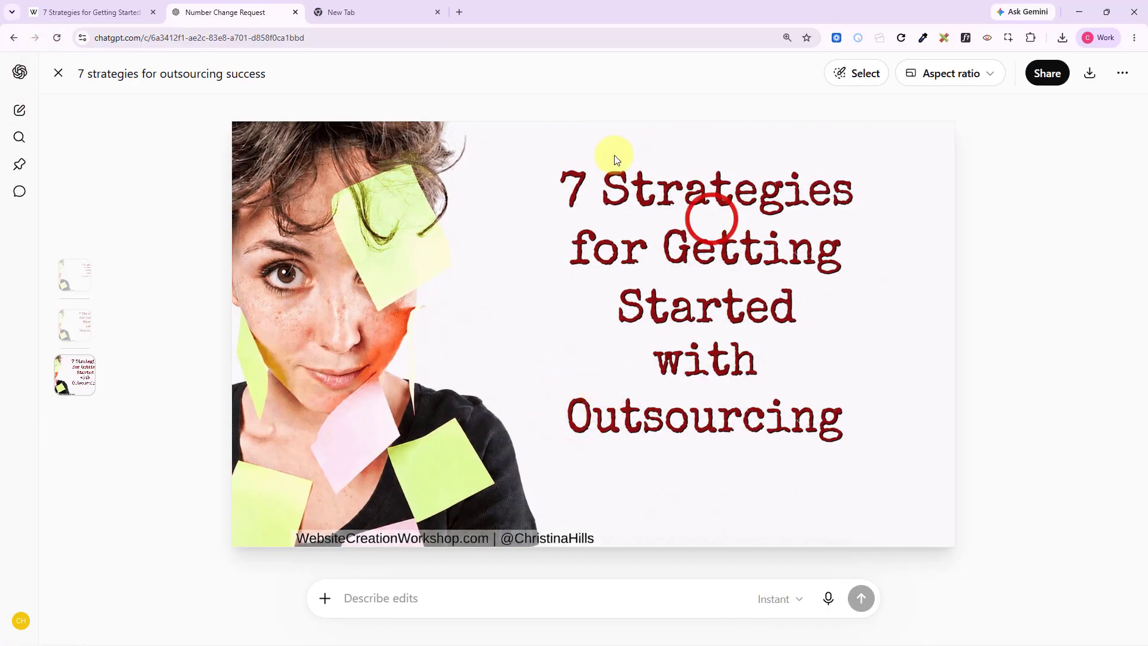